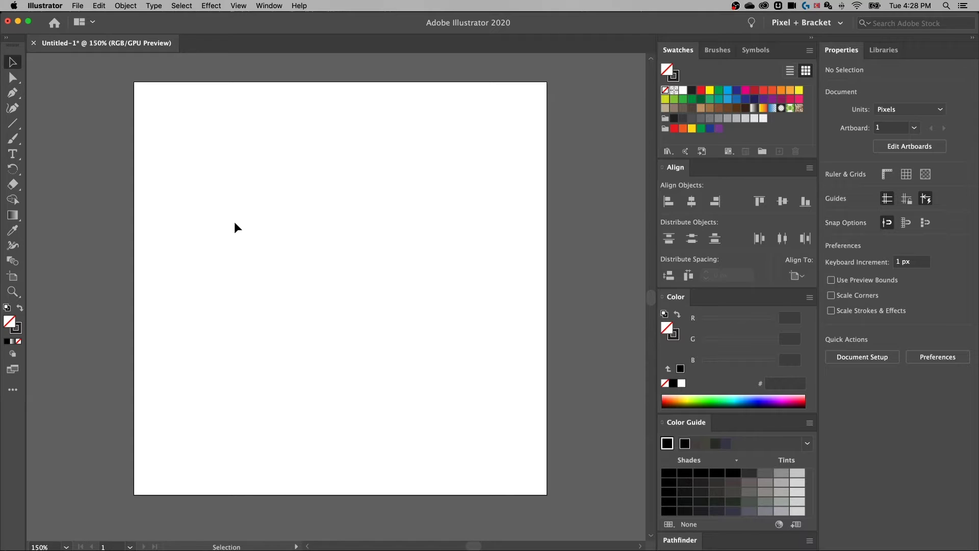
Draw a horizontal line near the artboard top, then a zigzag-to-S-curve pen path below it.
click(12, 123)
drag(178, 153, 448, 151)
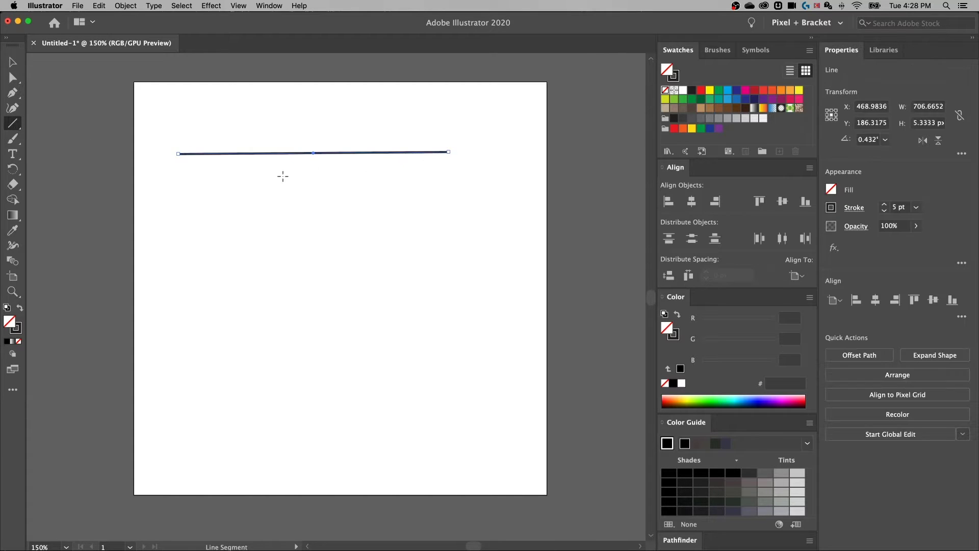
key(p)
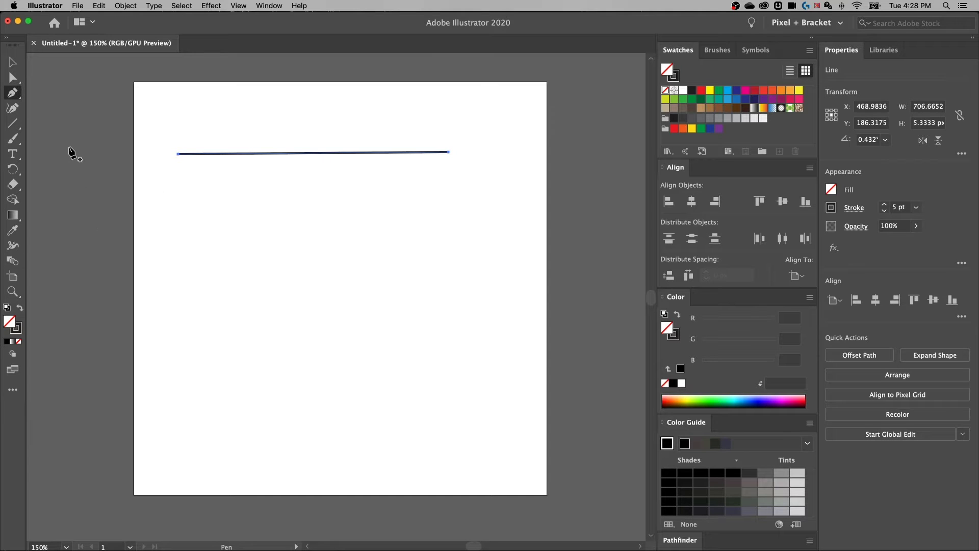
click(157, 217)
click(310, 202)
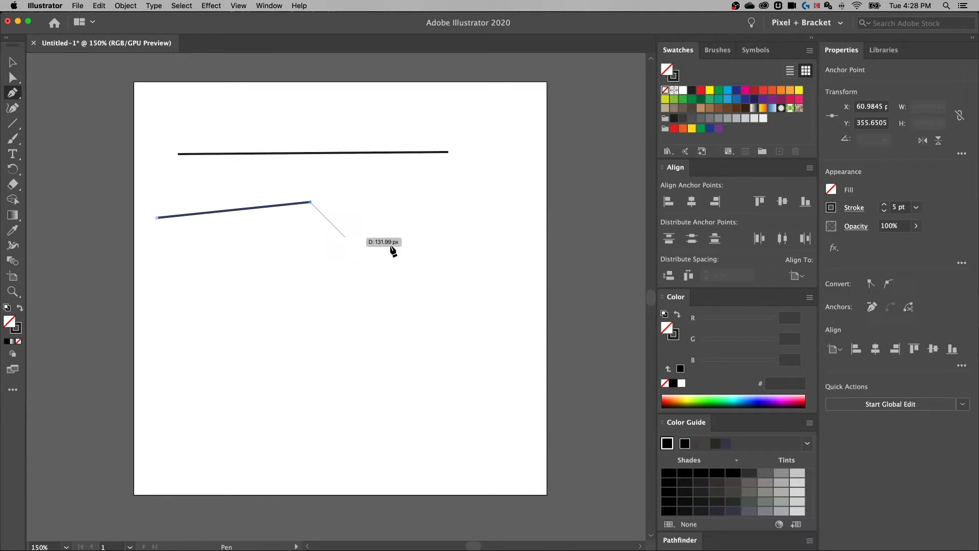
click(401, 245)
drag(360, 269, 467, 288)
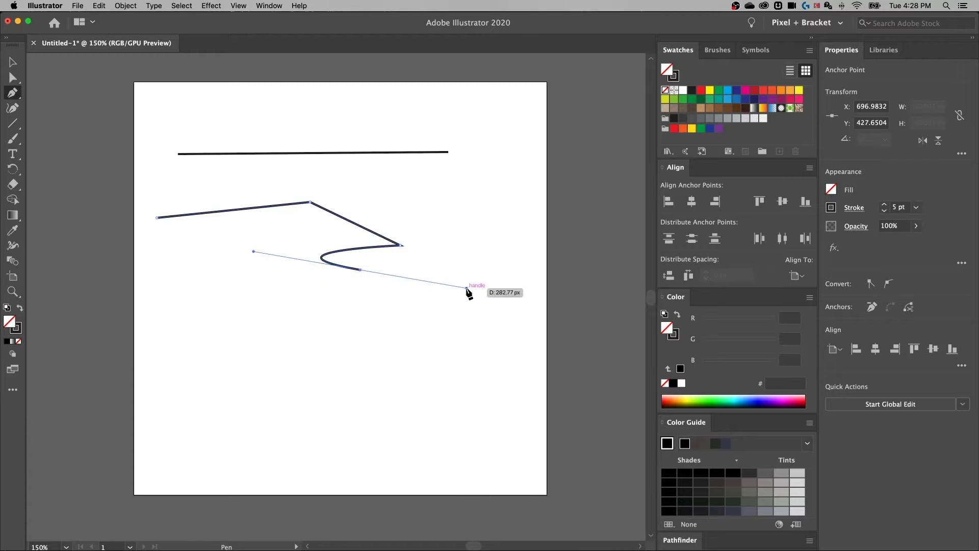
drag(502, 412, 315, 456)
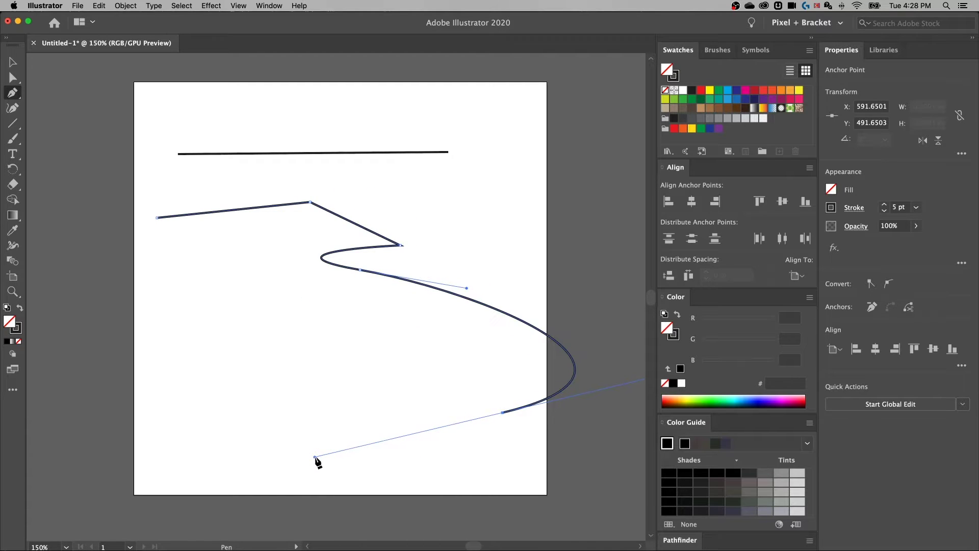
key(v)
click(300, 341)
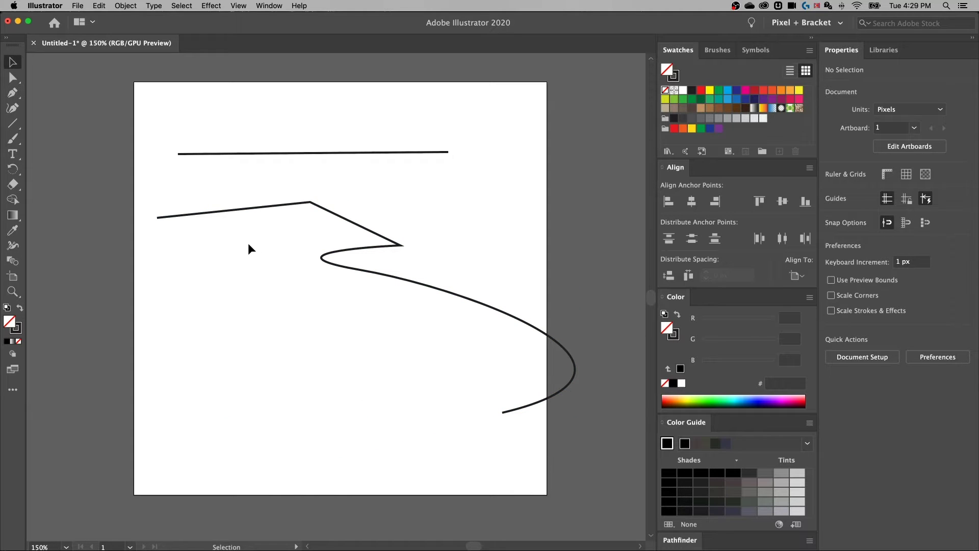
Select the straight line and bring up its Appearance panel and Stroke options.
click(238, 152)
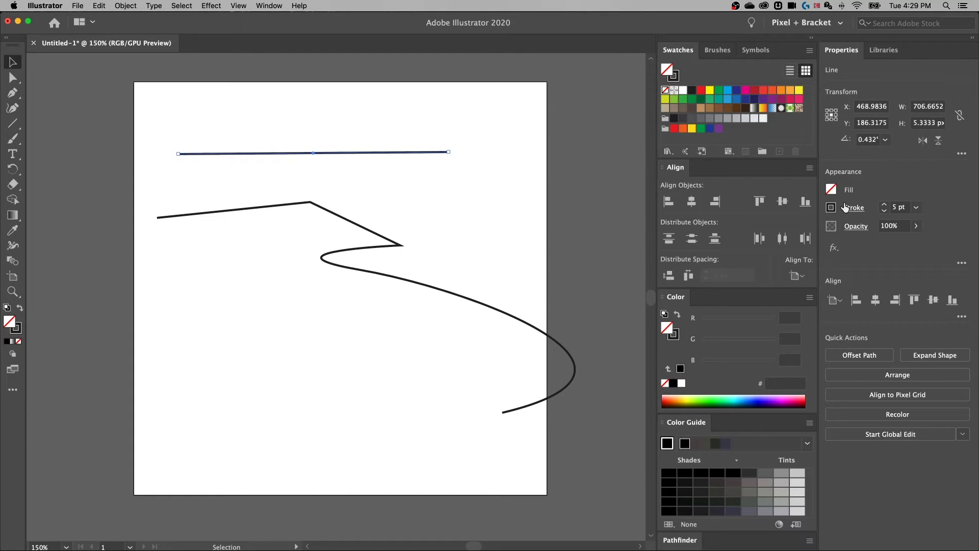
click(269, 6)
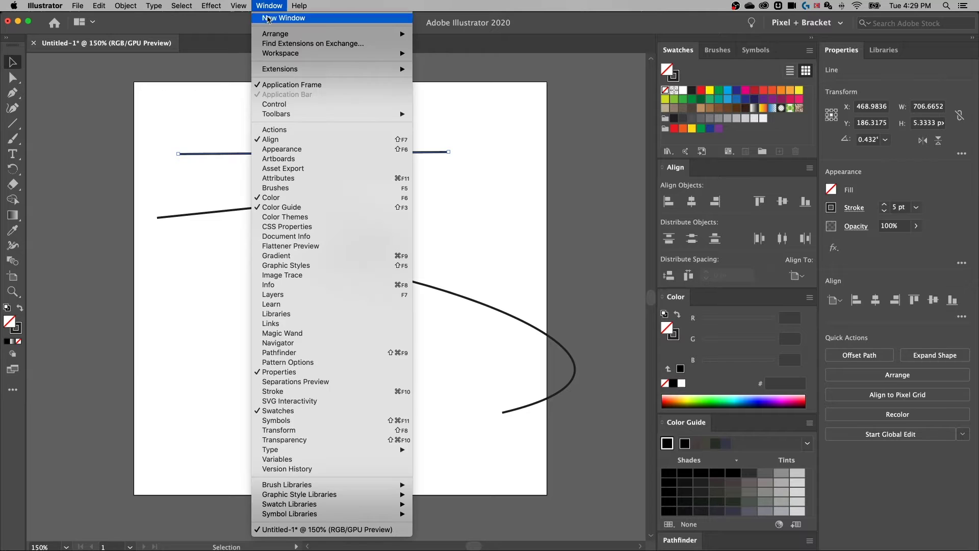
click(281, 148)
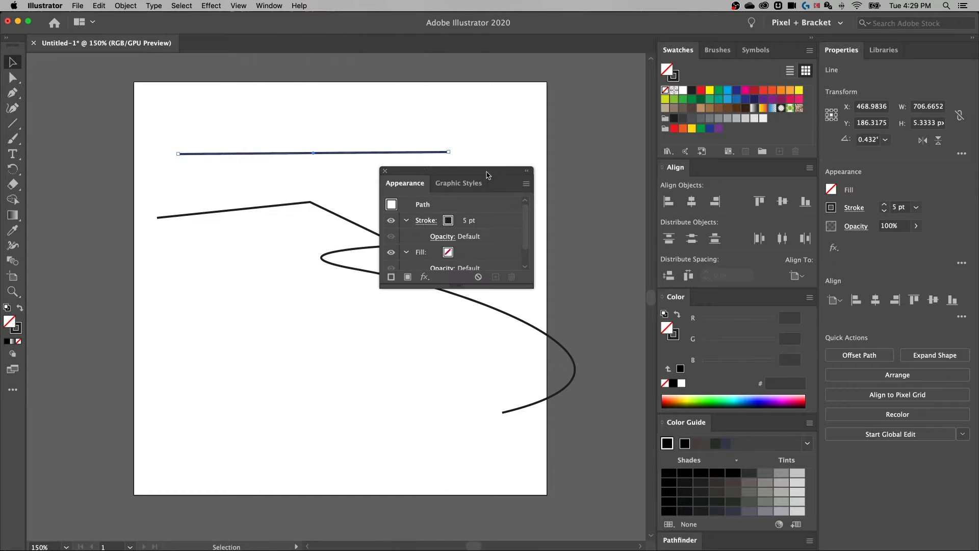
drag(456, 179, 582, 125)
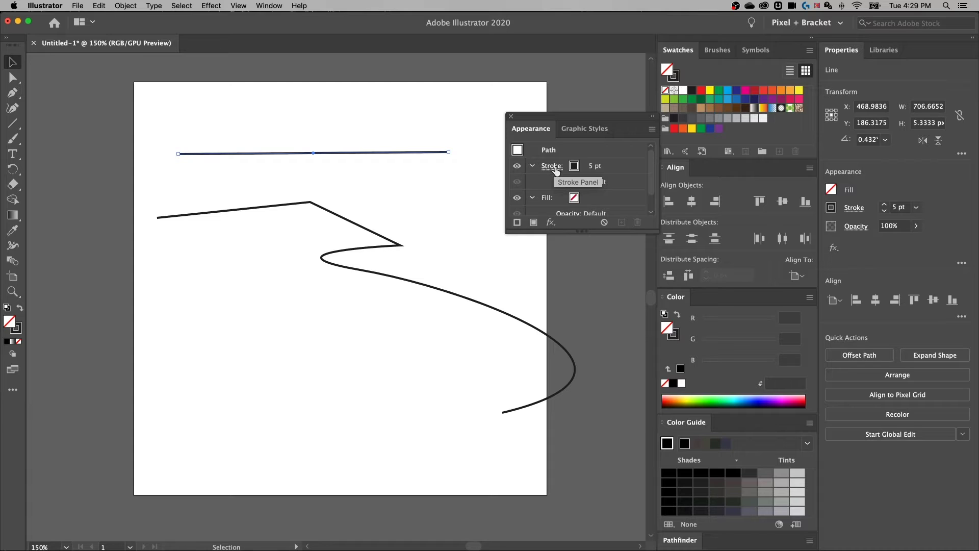
click(552, 166)
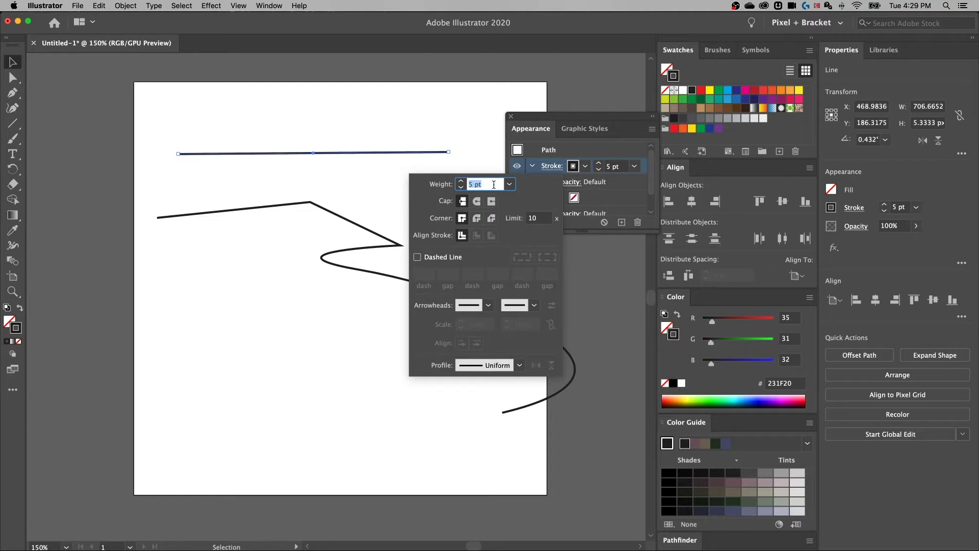
Set the line's stroke weight to 20 pt and turn on Dashed Line.
text(10)
key(Return)
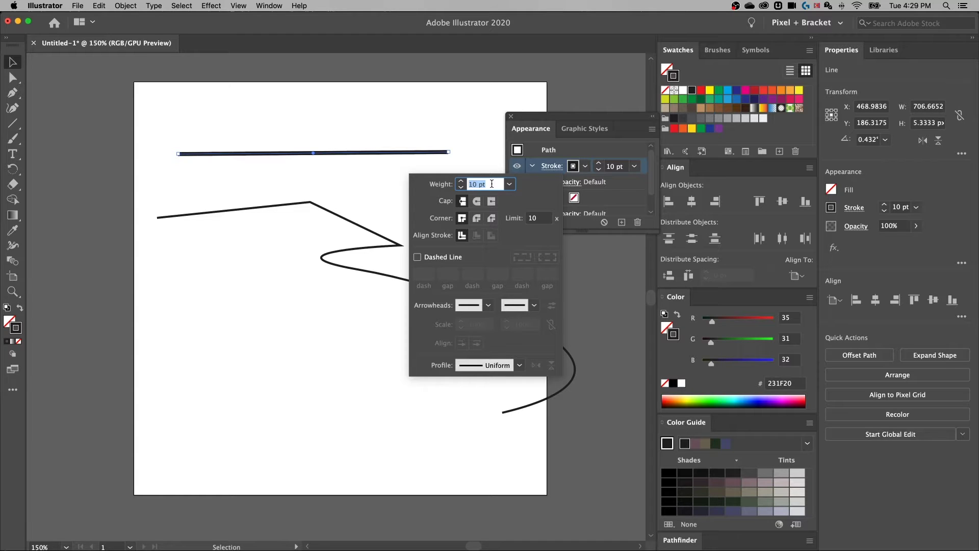
key(shift+Down)
key(shift+Up)
key(shift+Up)
key(shift+Up)
key(shift+Down)
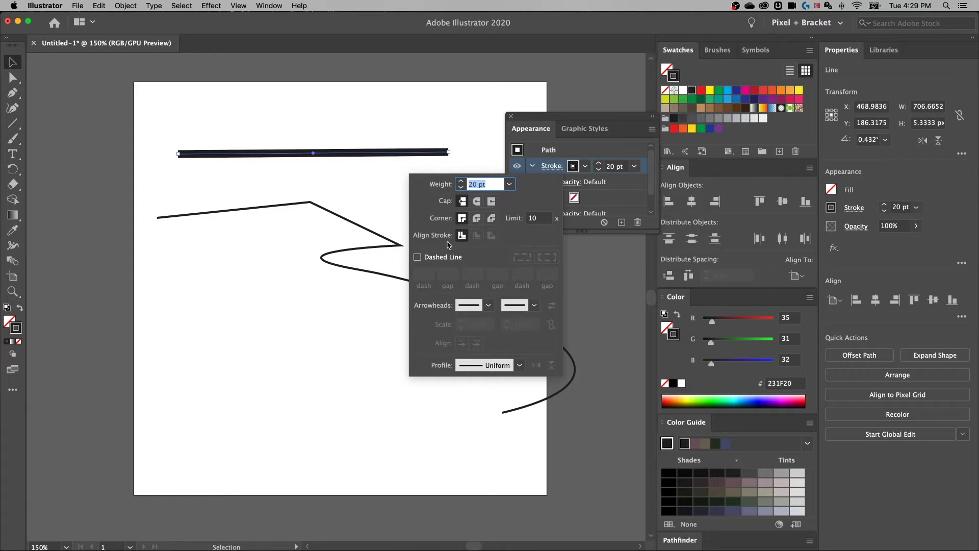
click(418, 258)
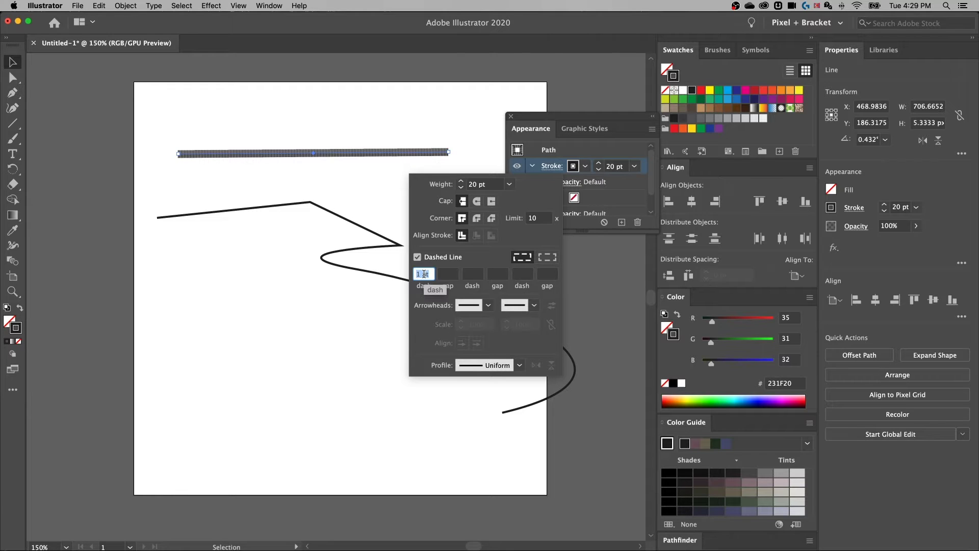
Lengthen the line's first dash to 50 pt, stepping through 18 and 20 pt first.
key(Up)
key(Up)
key(Up)
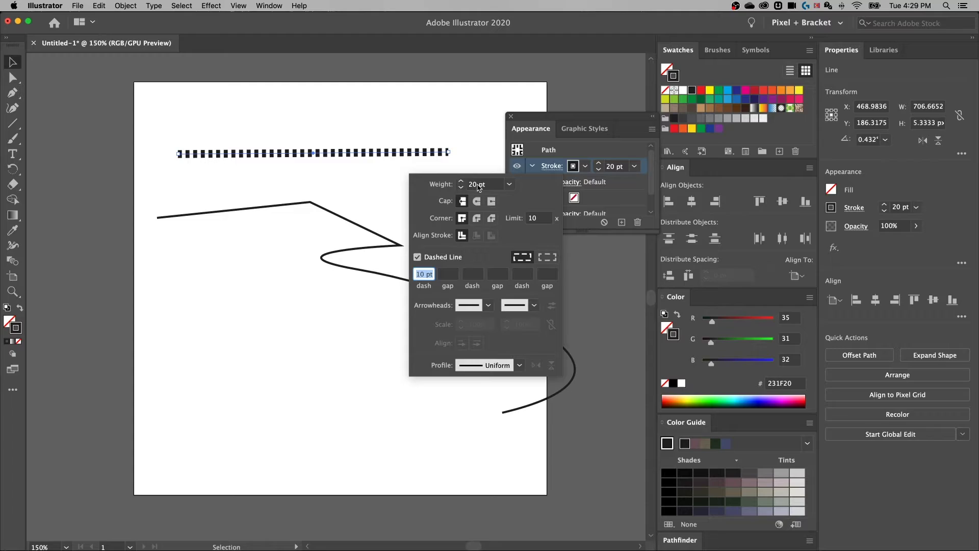
click(422, 275)
drag(432, 274, 413, 277)
drag(488, 185, 469, 187)
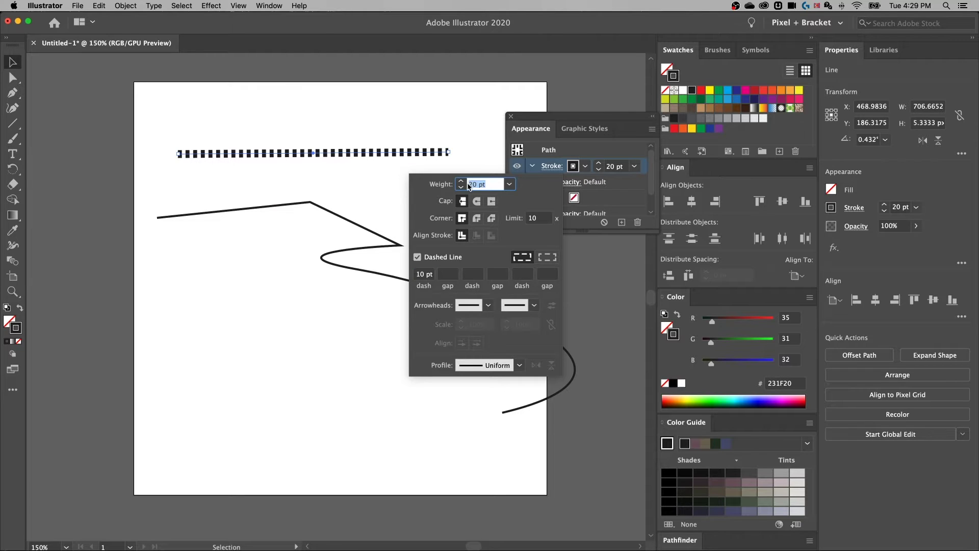
click(426, 276)
key(Up)
key(Up)
key(Up)
key(Up)
key(Up)
key(Up)
key(Up)
key(Up)
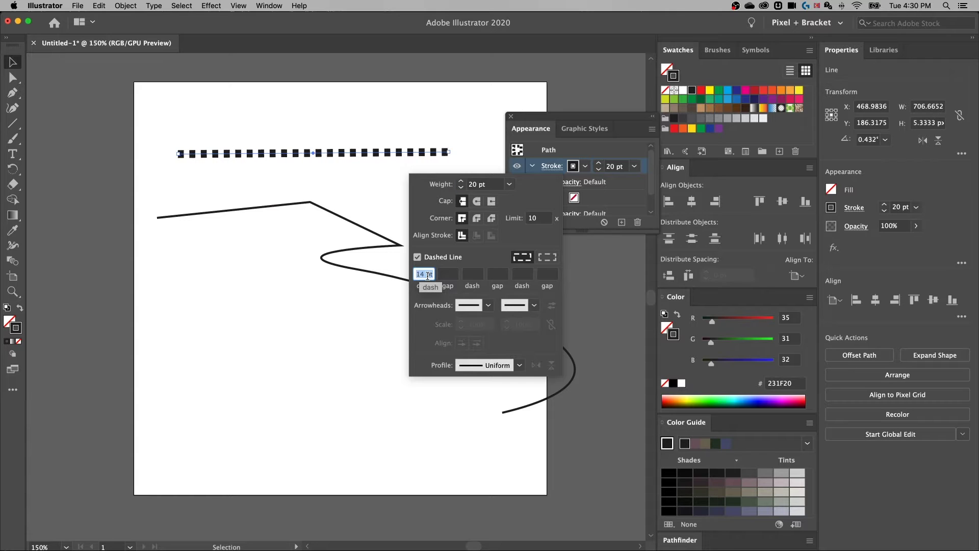
key(Up)
key(Up)
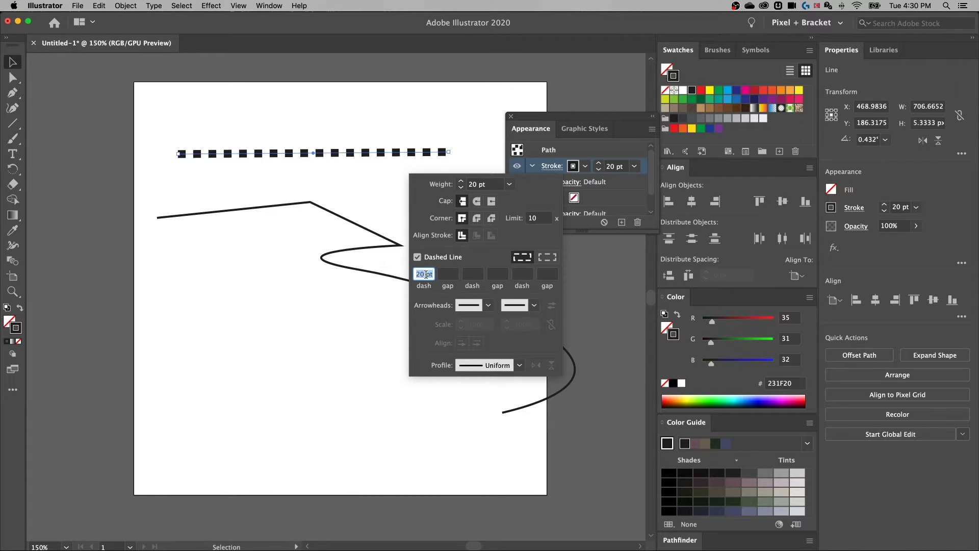
text(50)
key(Tab)
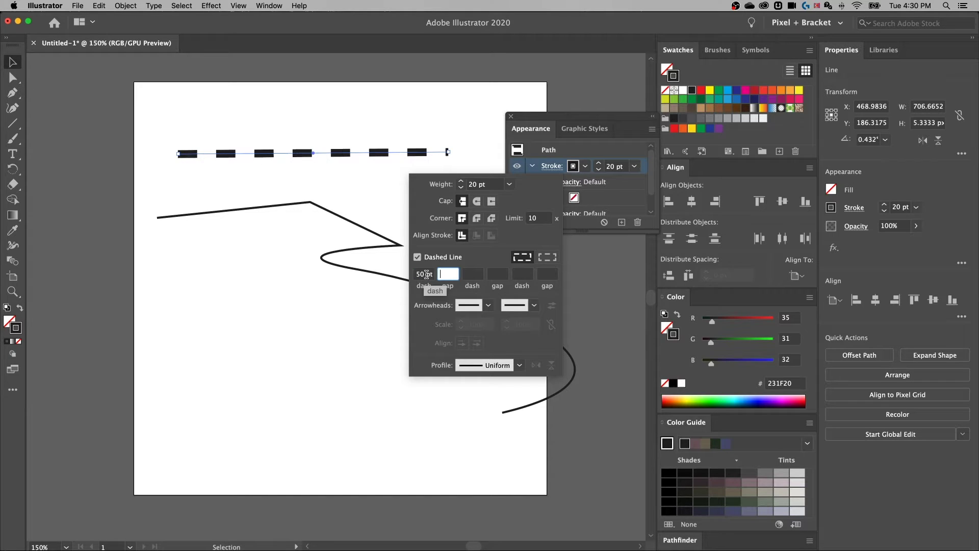
click(427, 274)
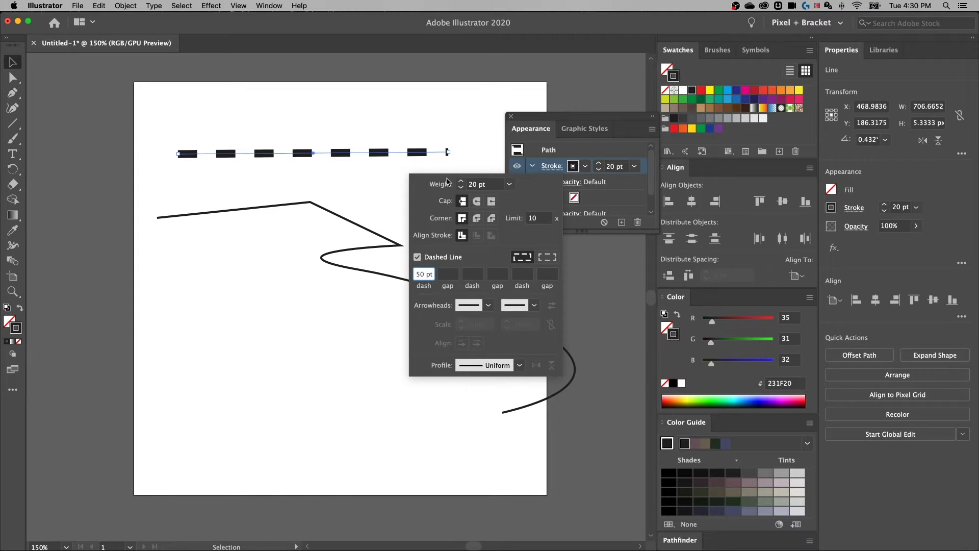
Reduce the line's stroke weight to 10 pt.
click(463, 188)
text(10)
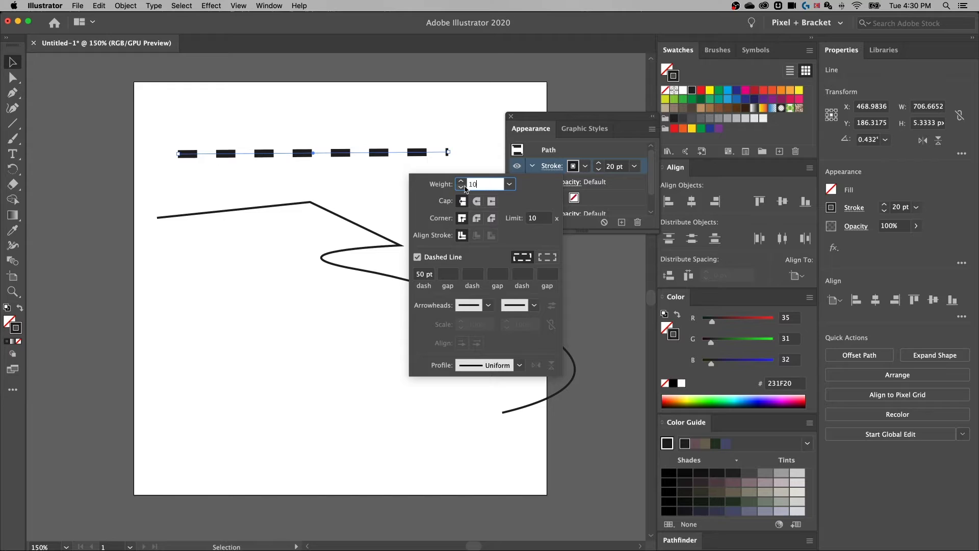
click(425, 275)
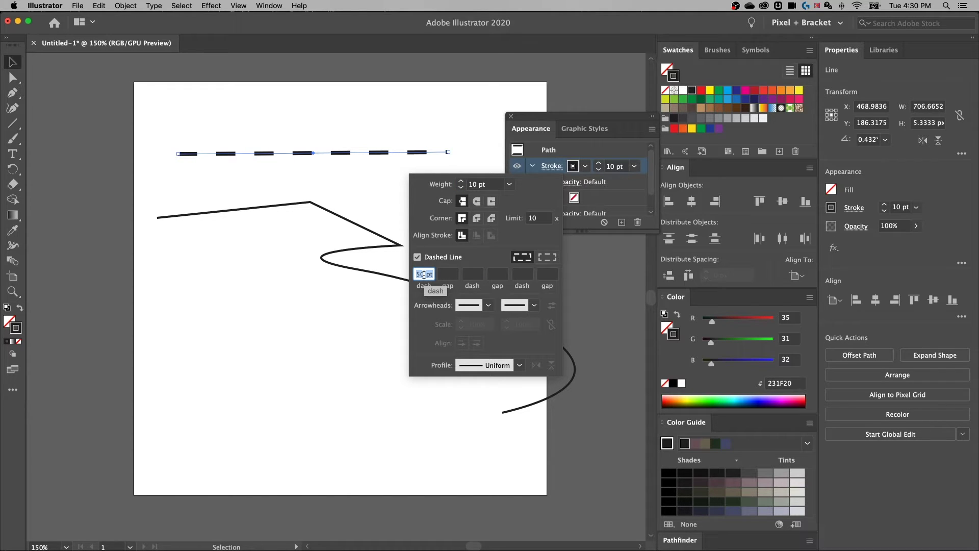
Settle the first dash length at 30 pt and close the stroke options.
key(shift+Down)
key(shift+Down)
key(shift+Down)
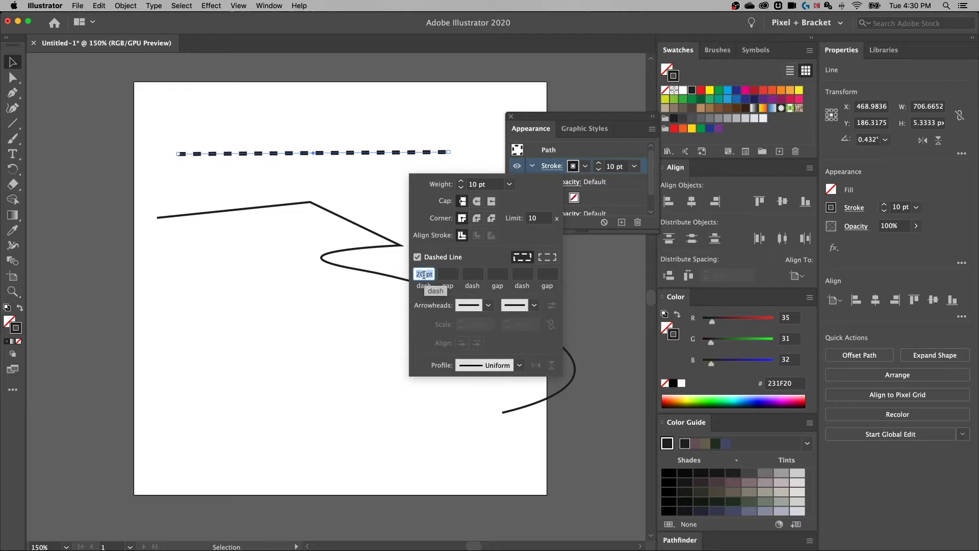
key(shift+Up)
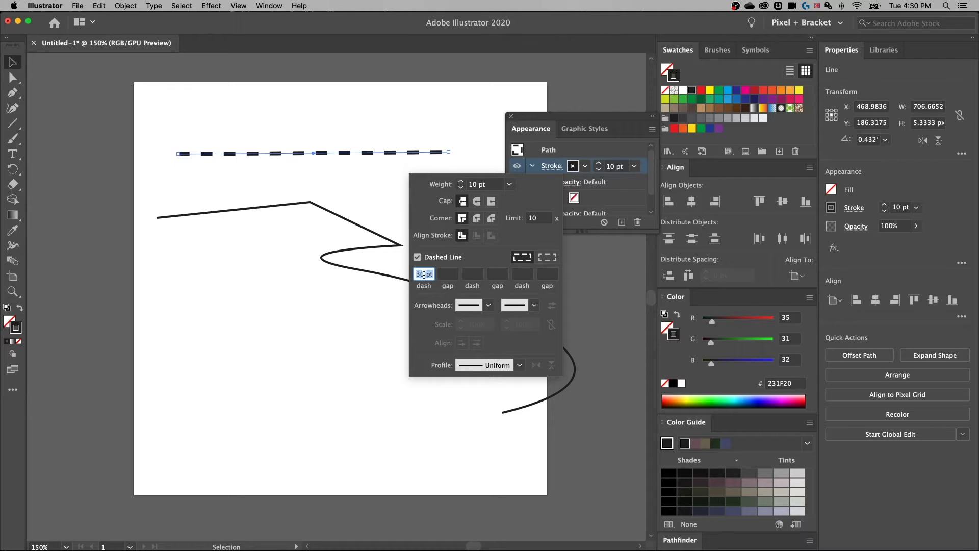
key(shift+Down)
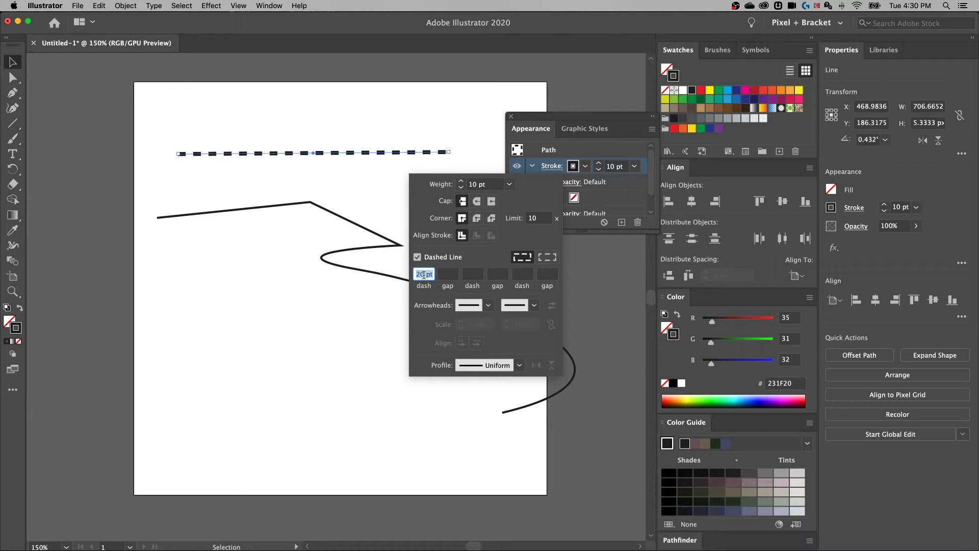
key(shift+Up)
click(390, 189)
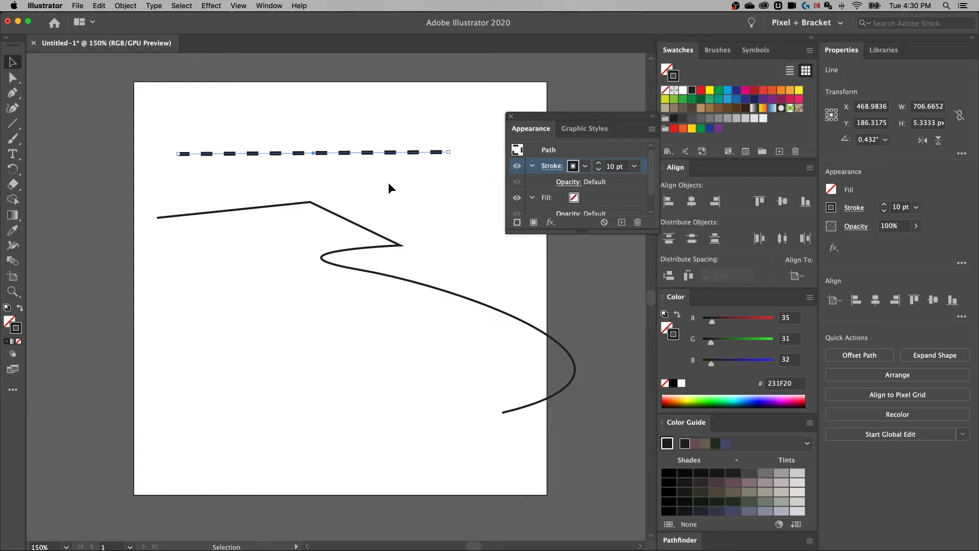
Reselect the dashed line, undo the last change, and zoom in on it.
click(399, 165)
key(ctrl+z)
key(super+equal)
key(super+equal)
key(super+equal)
Center the dashed line in view and apply Round Cap to its stroke.
drag(339, 140, 430, 478)
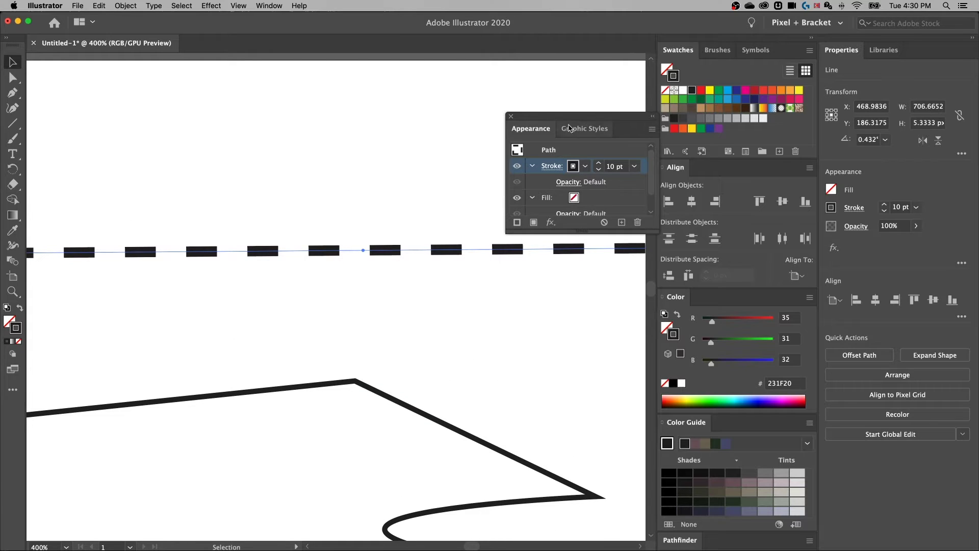
click(551, 166)
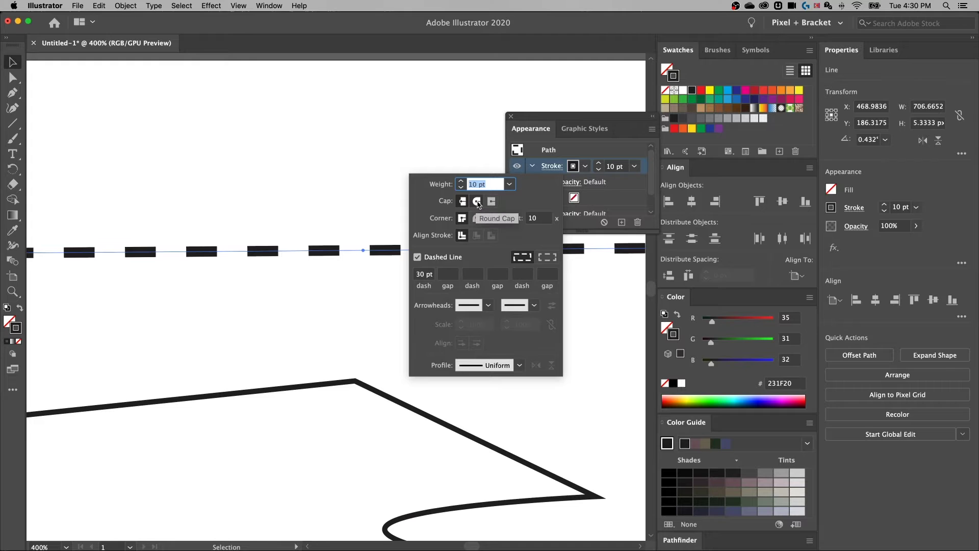
click(477, 202)
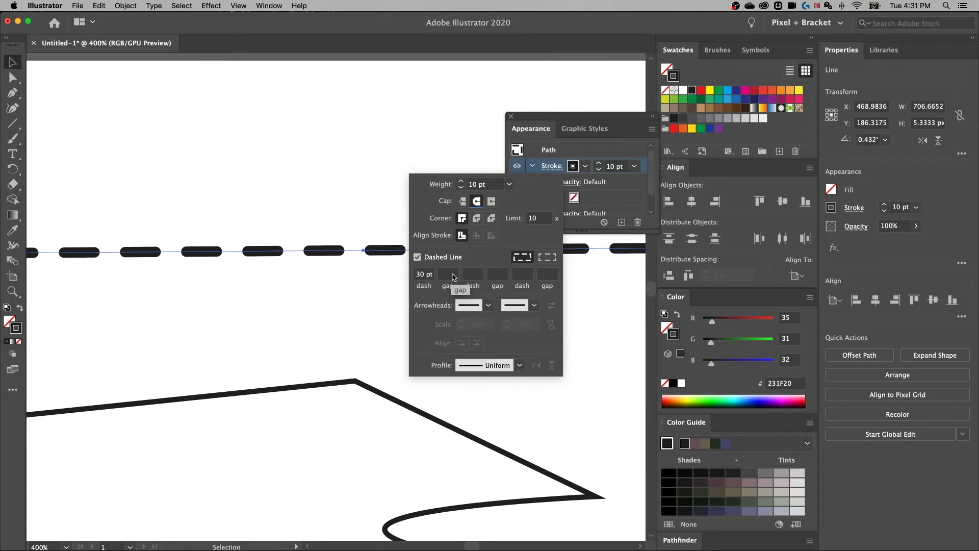
Add a 15 pt second dash and settle the first gap at 30 pt.
click(472, 274)
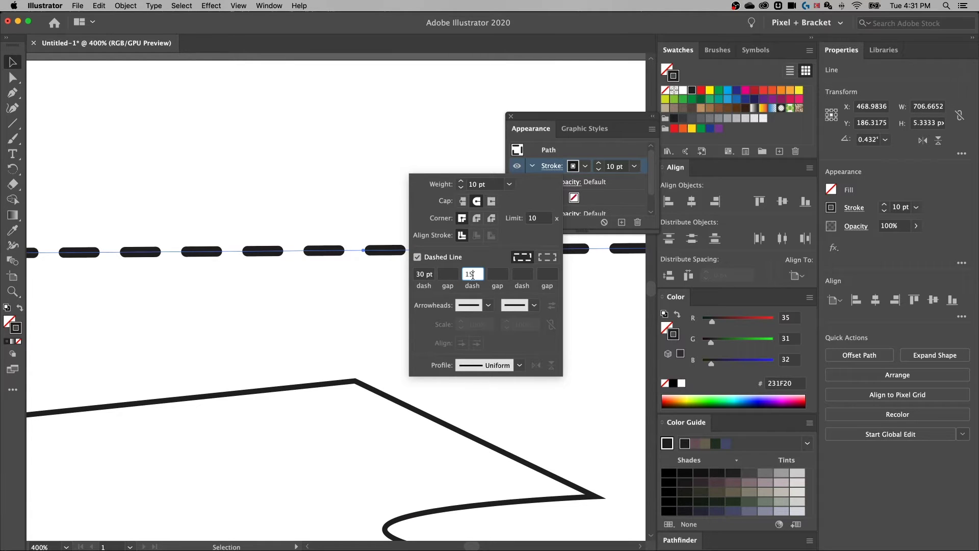
key(Tab)
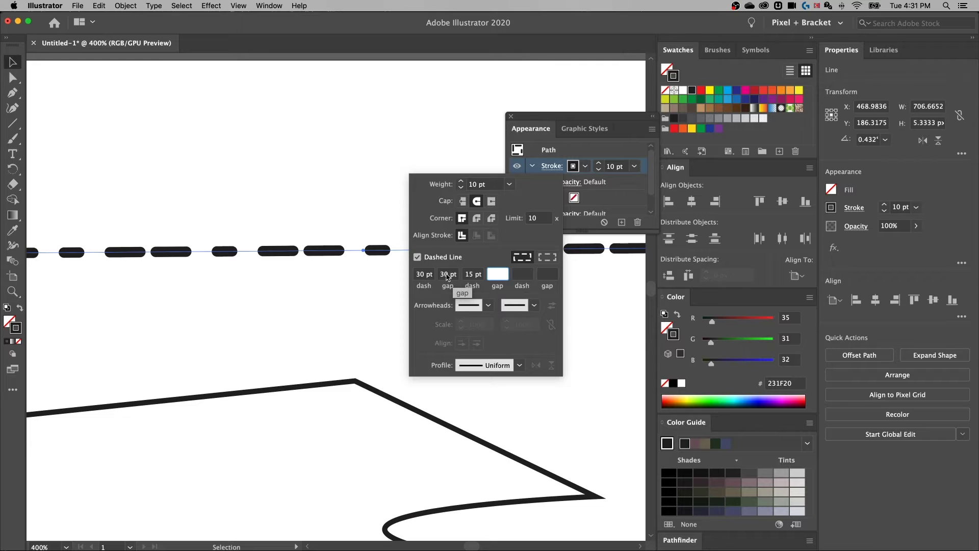
click(447, 275)
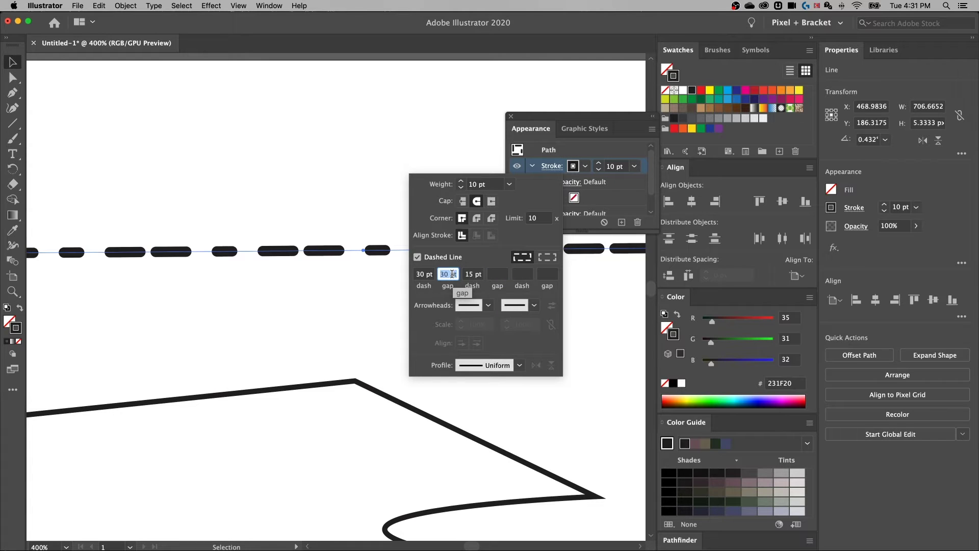
key(shift+Down)
key(shift+Down)
key(shift+Up)
key(shift+Up)
key(shift+Up)
key(shift+Up)
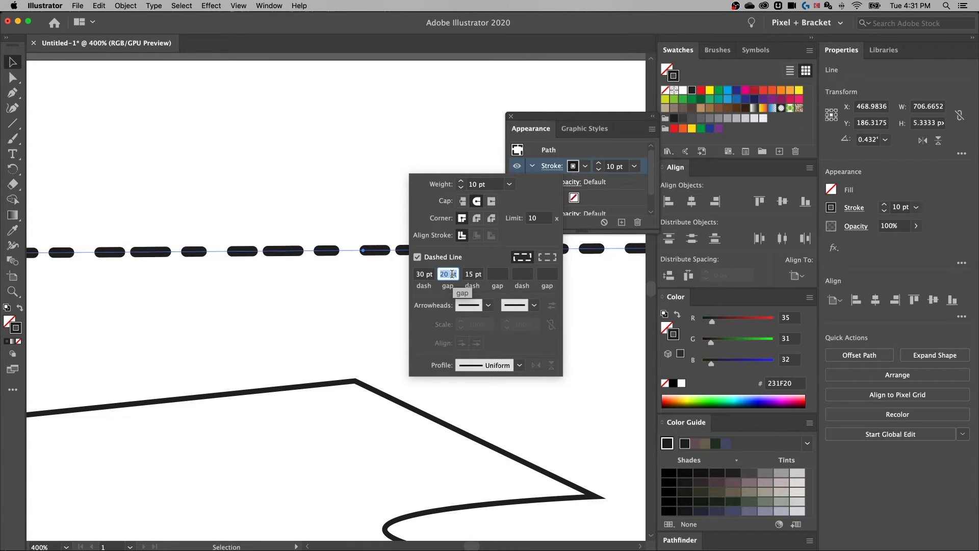
key(shift+Down)
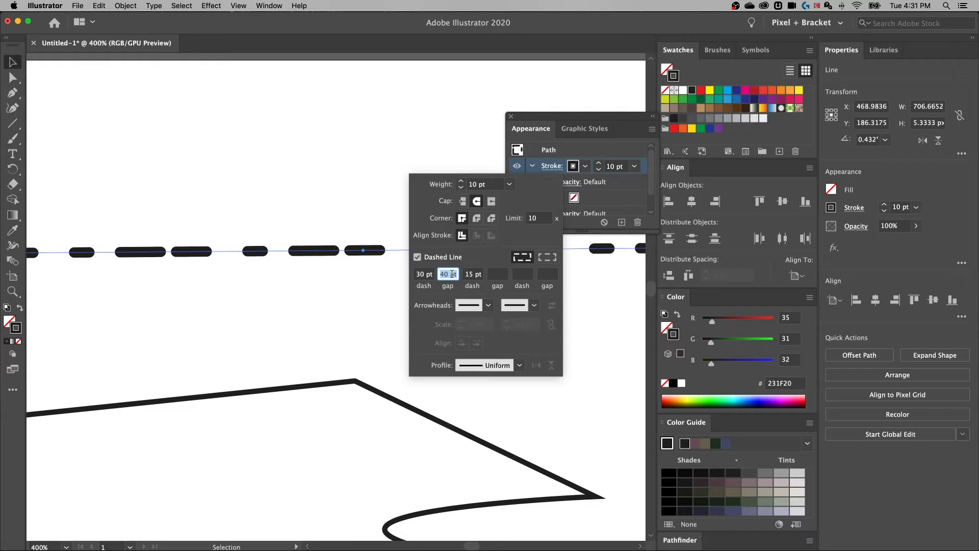
key(shift+Down)
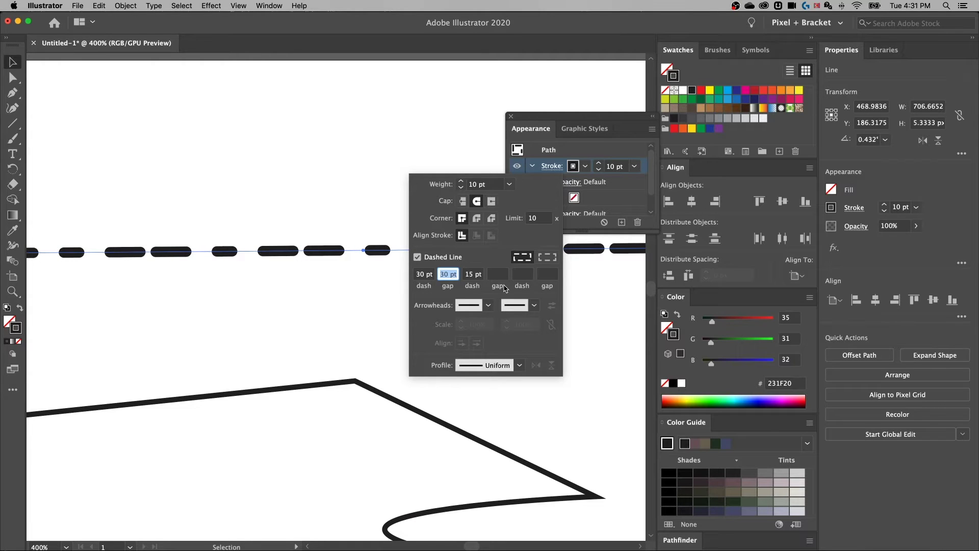
Shorten the second dash to 10 pt and add a 30 pt second gap.
click(471, 275)
text(10)
key(Return)
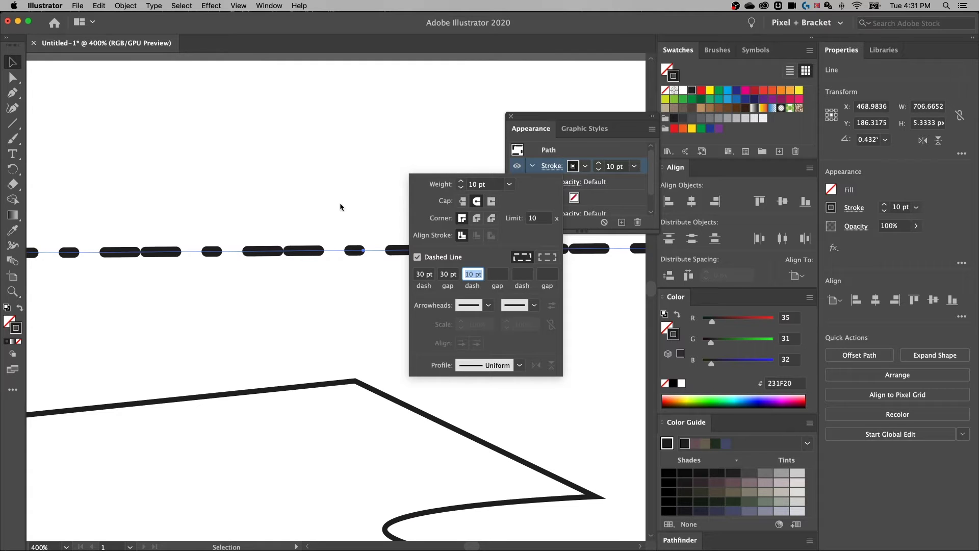
key(Escape)
key(super+minus)
key(super+minus)
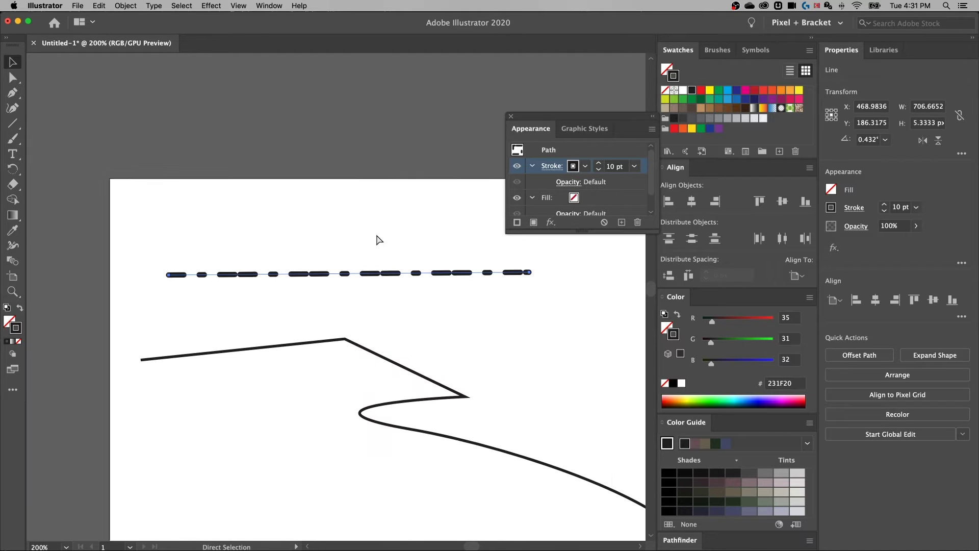
drag(400, 223, 359, 314)
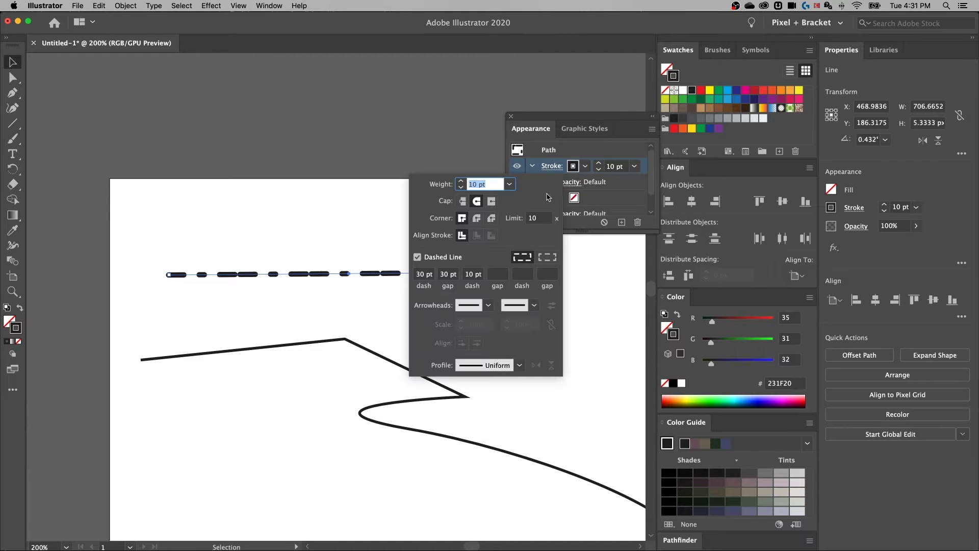
click(498, 275)
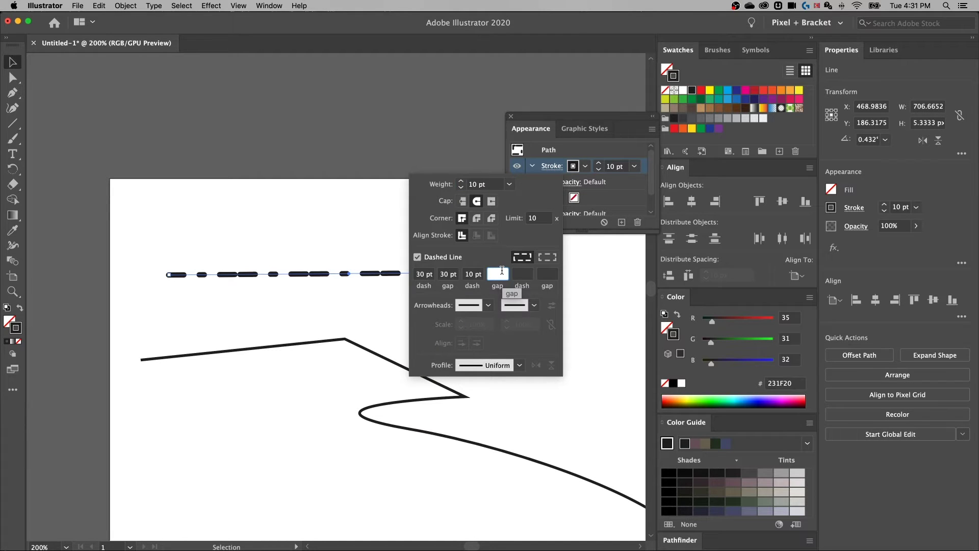
click(453, 274)
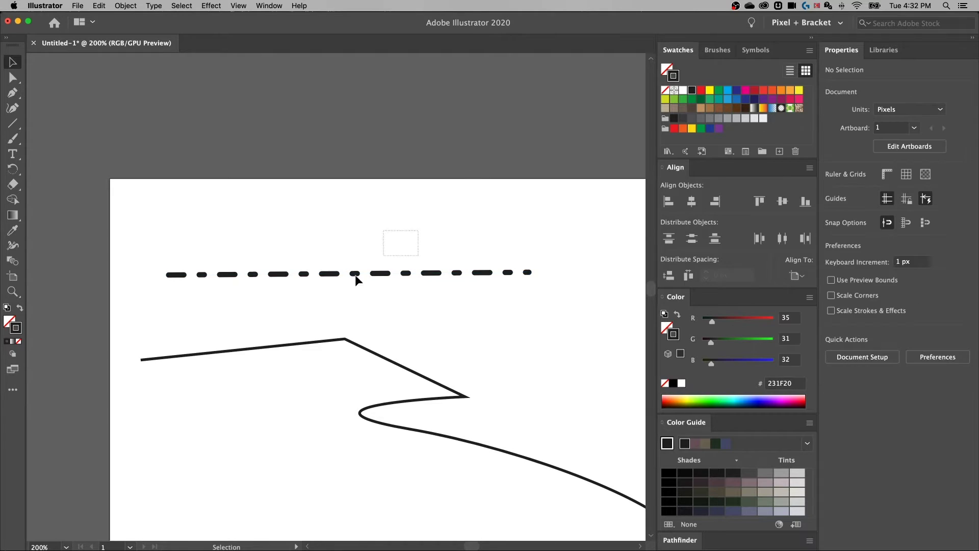
Copy the straight line's 10 pt rounded dash stroke onto the curvy path with the Eyedropper.
click(329, 274)
drag(329, 286, 264, 188)
click(341, 289)
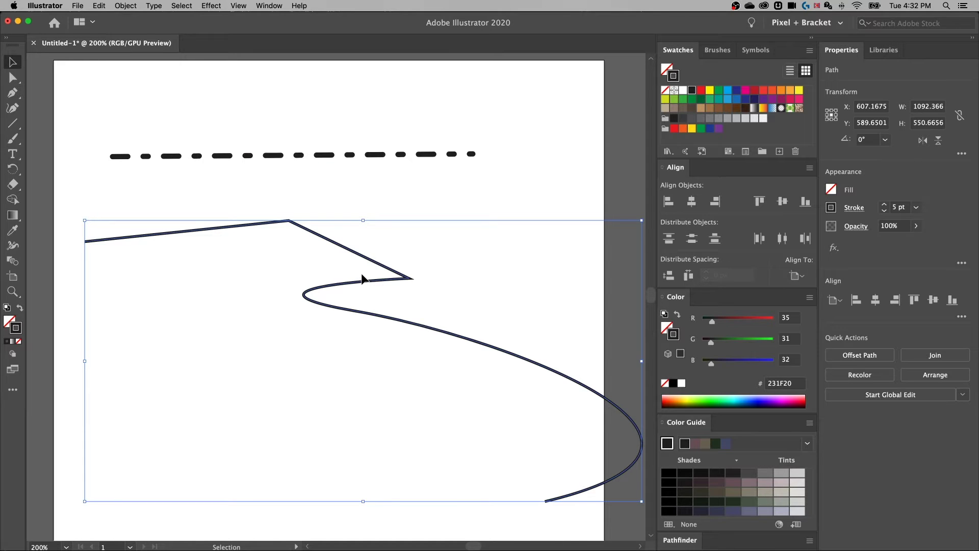
key(i)
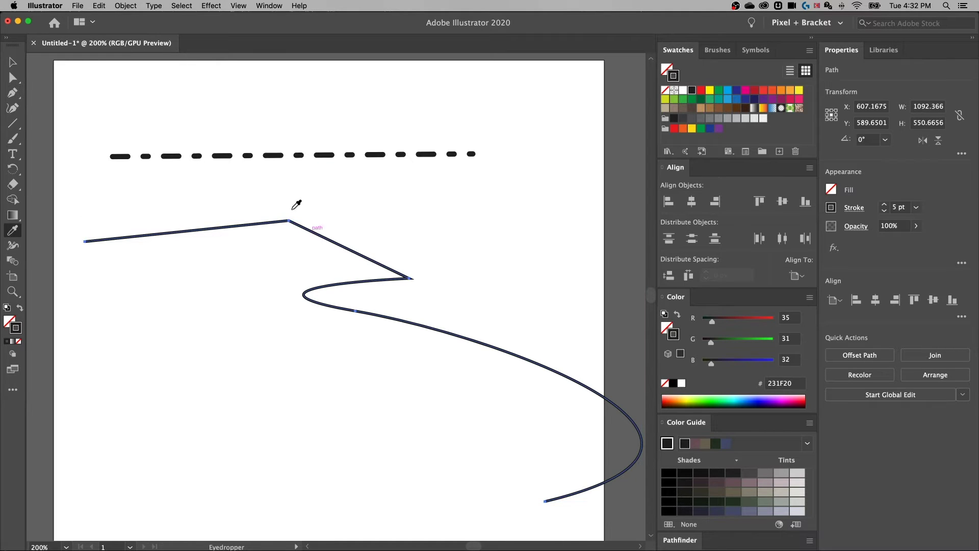
click(282, 154)
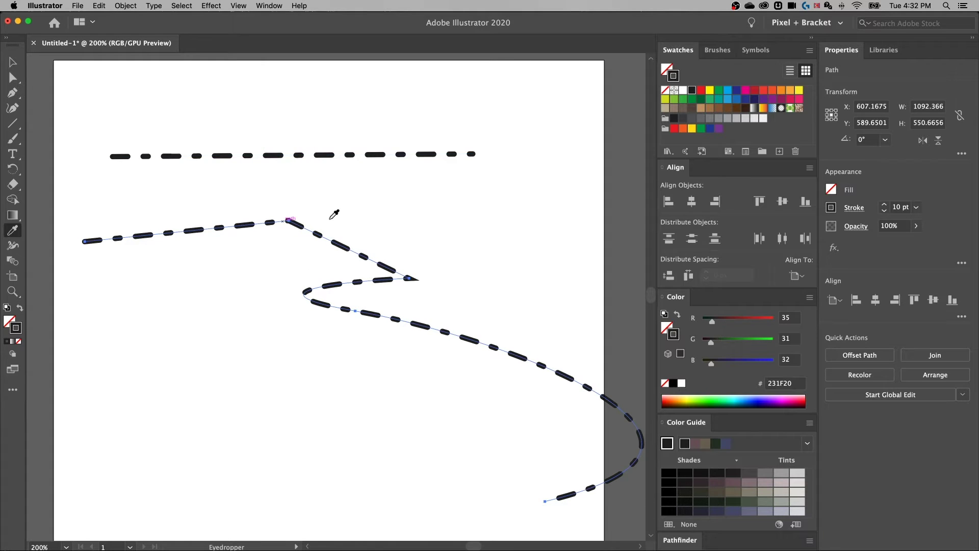
key(v)
click(463, 275)
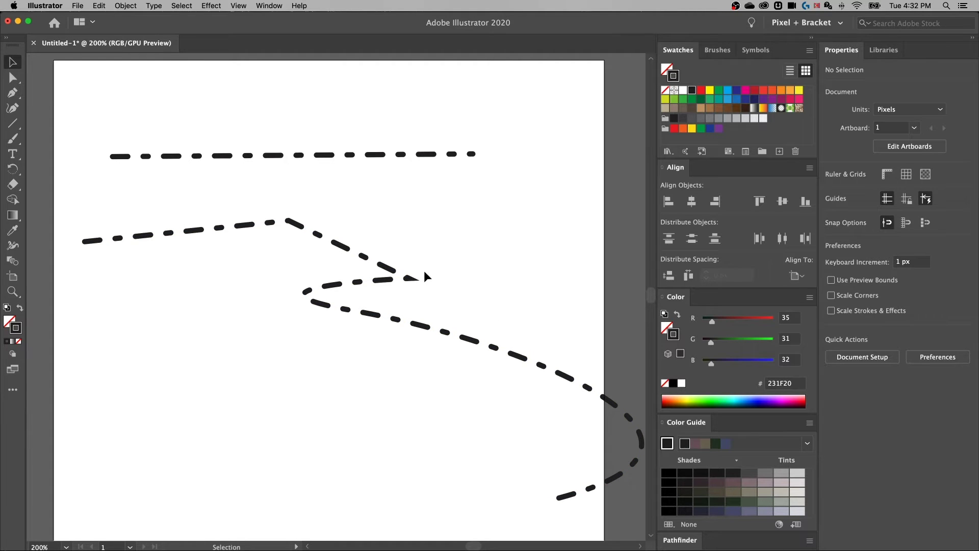
Give the curvy path Round Join corners, after briefly trying Bevel Join.
click(390, 278)
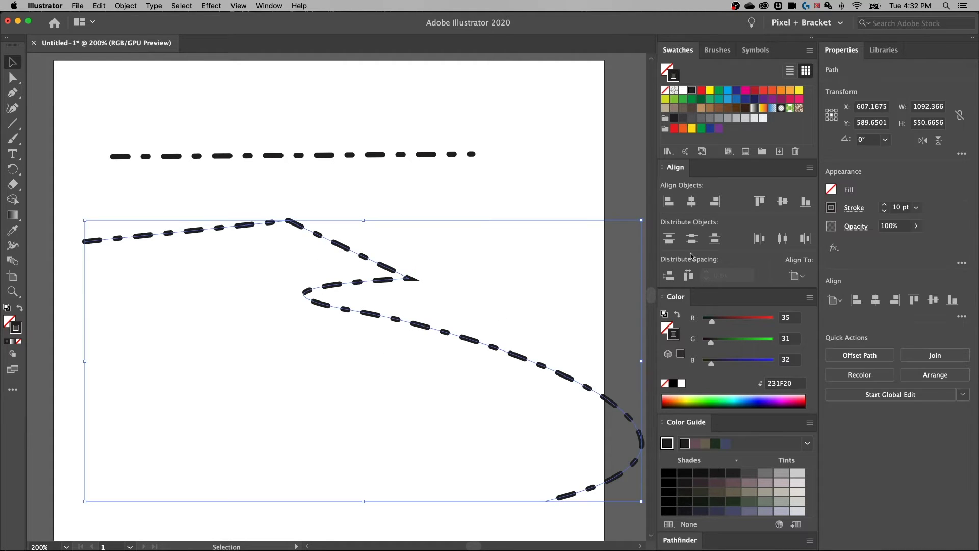
click(859, 208)
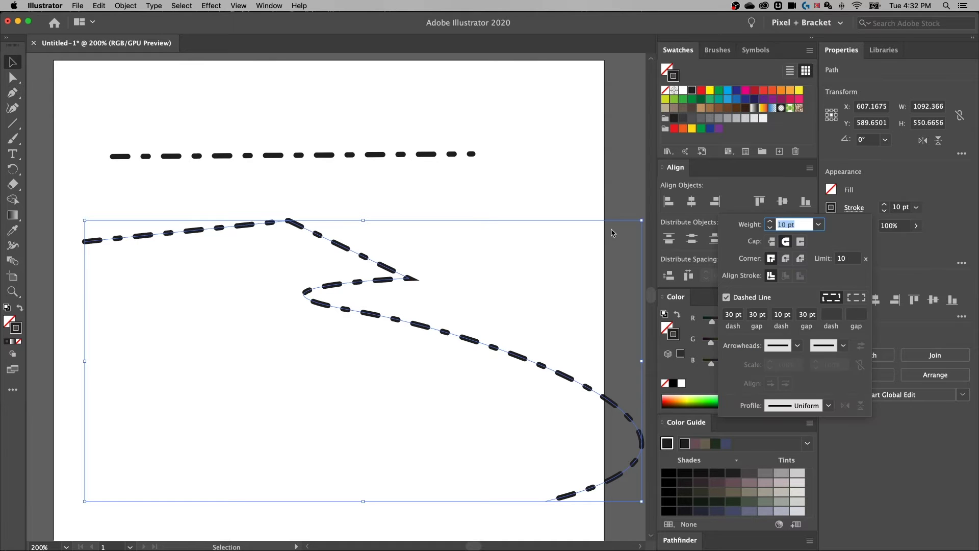
click(785, 259)
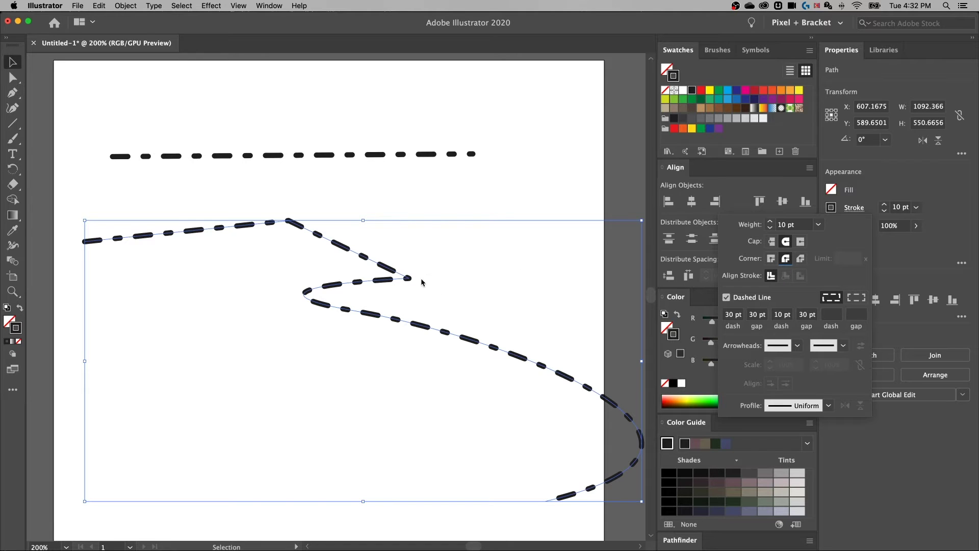
click(800, 259)
click(785, 259)
click(361, 374)
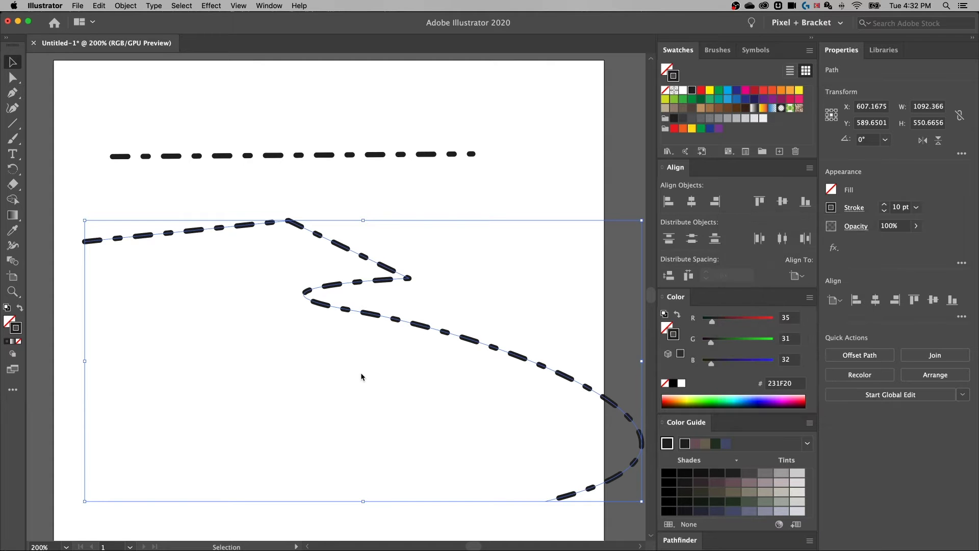
click(225, 350)
drag(170, 282, 230, 132)
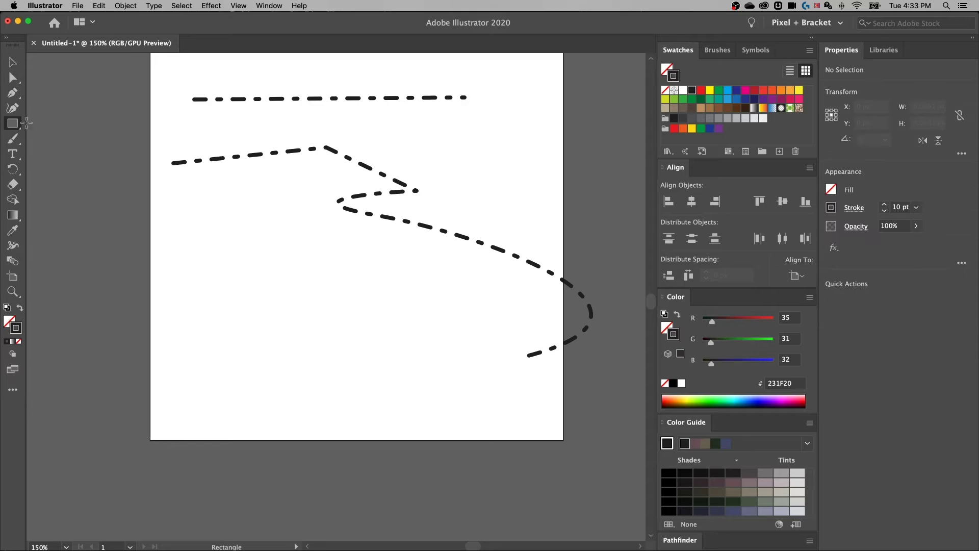
Draw a dashed rectangle below the first line, left of the curvy path, and reselect it.
mouse_move(217, 350)
mouse_down()
mouse_move(270, 286)
mouse_move(335, 236)
mouse_move(359, 251)
mouse_up()
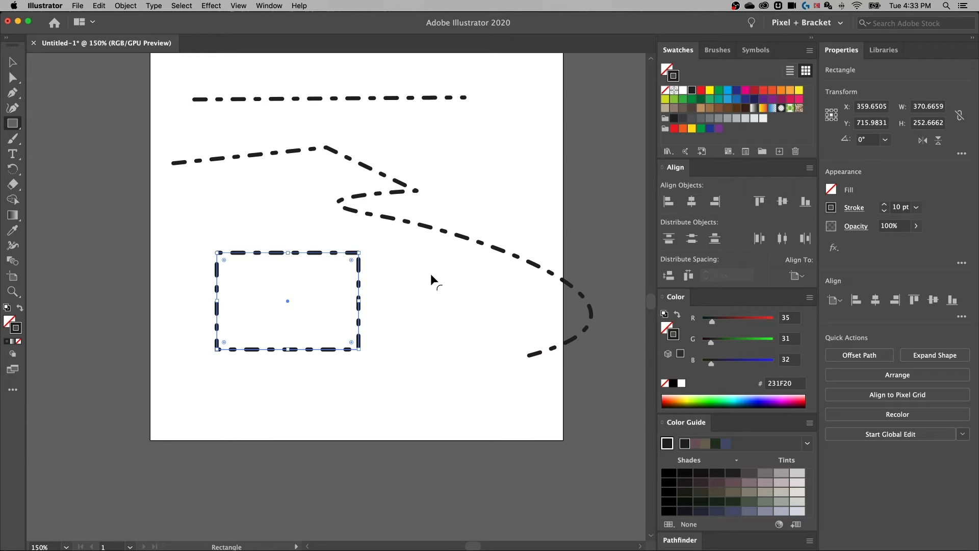
key(v)
click(381, 319)
drag(322, 362, 324, 363)
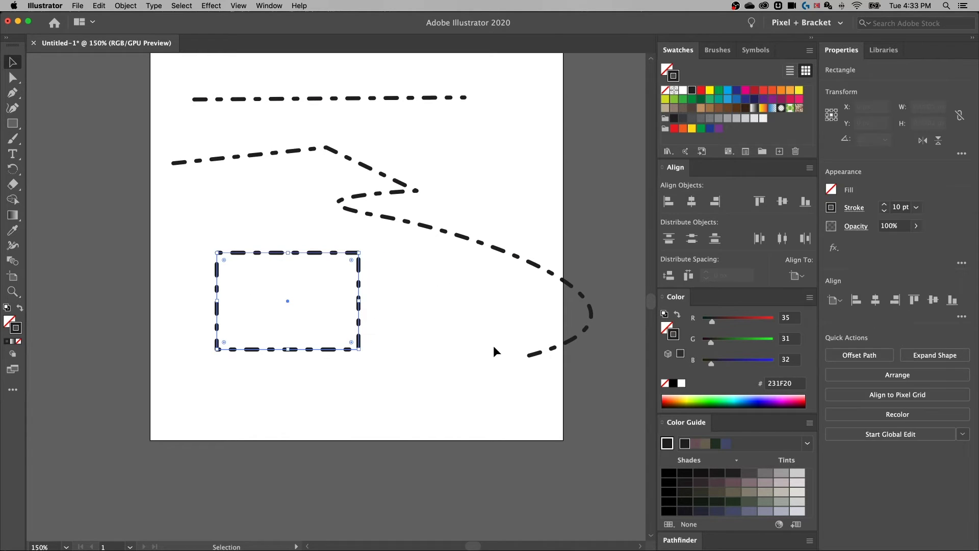
click(867, 207)
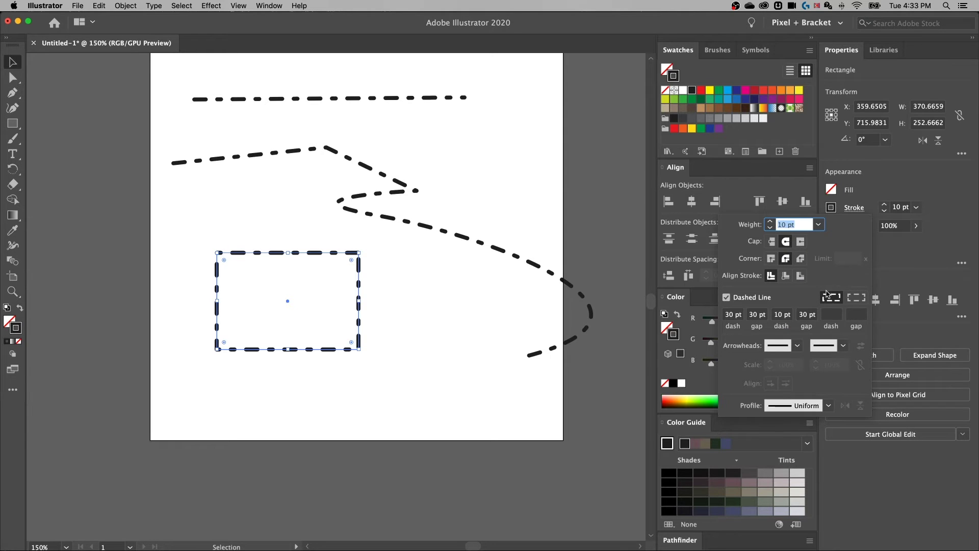
Switch the rectangle's stroke alignment between inside, outside and centre to compare them.
click(785, 278)
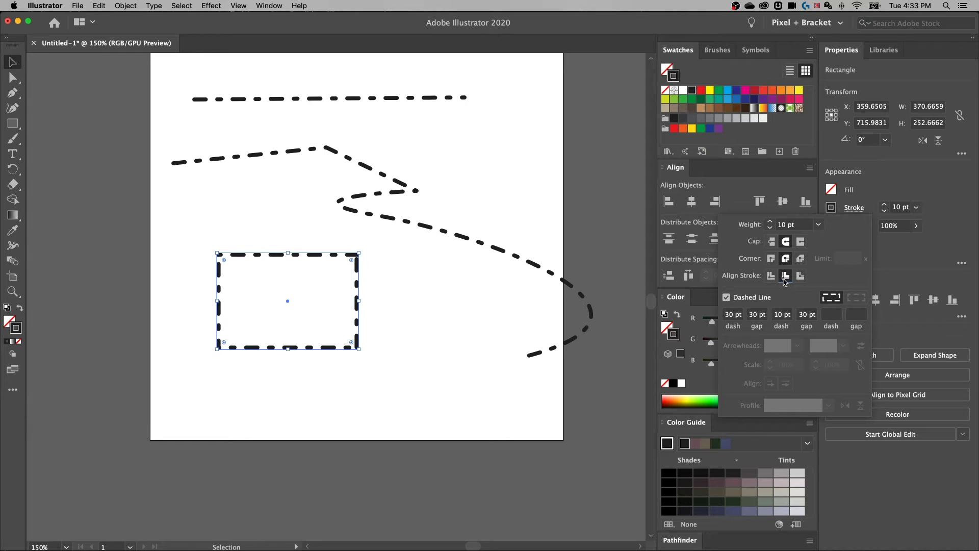
click(800, 276)
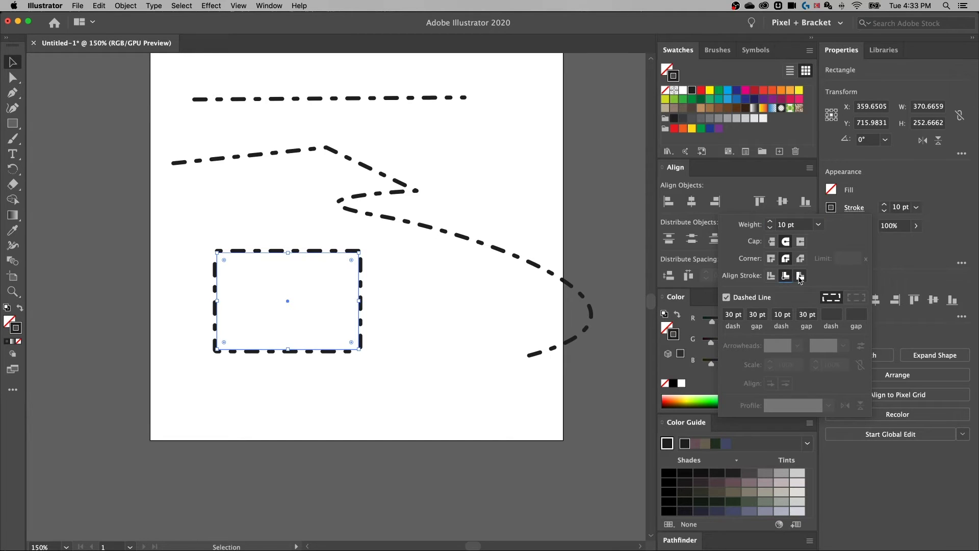
click(771, 277)
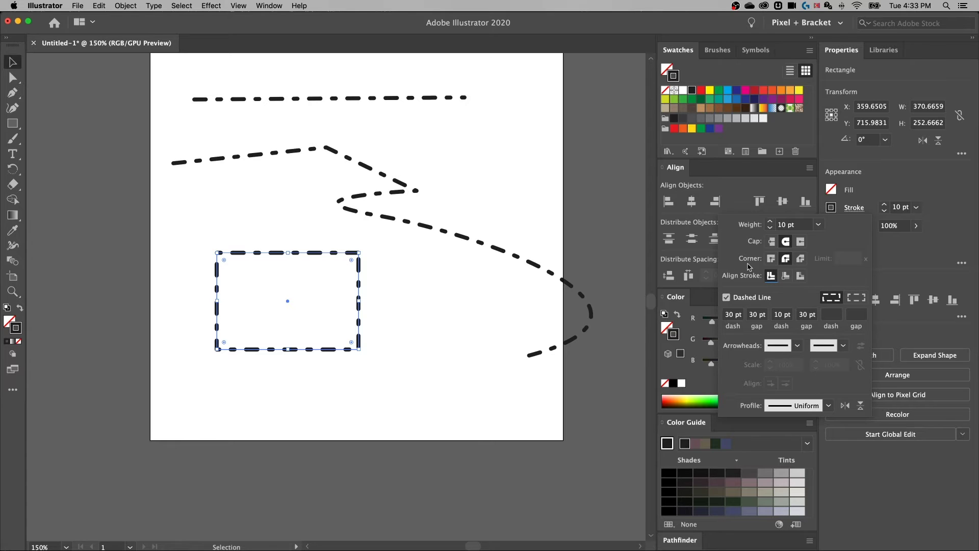
click(785, 276)
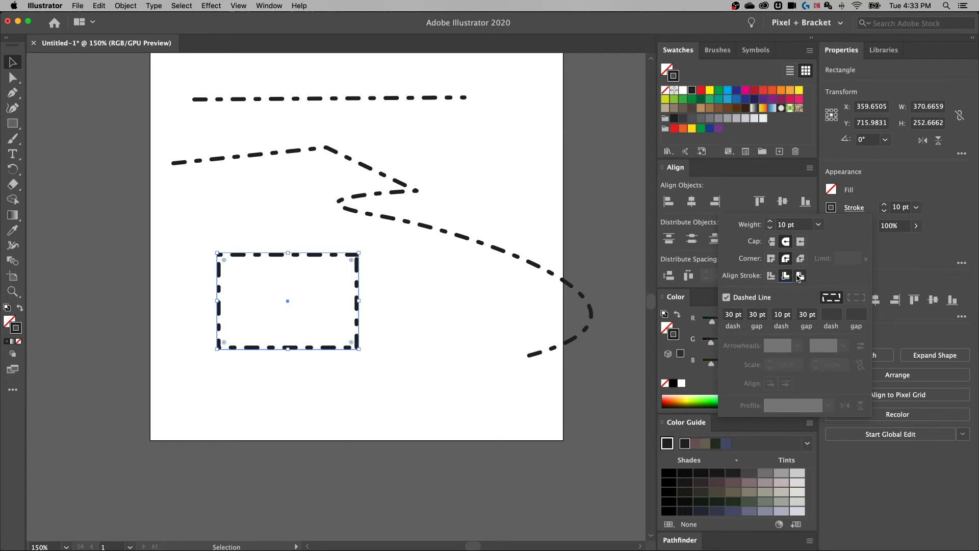
click(800, 276)
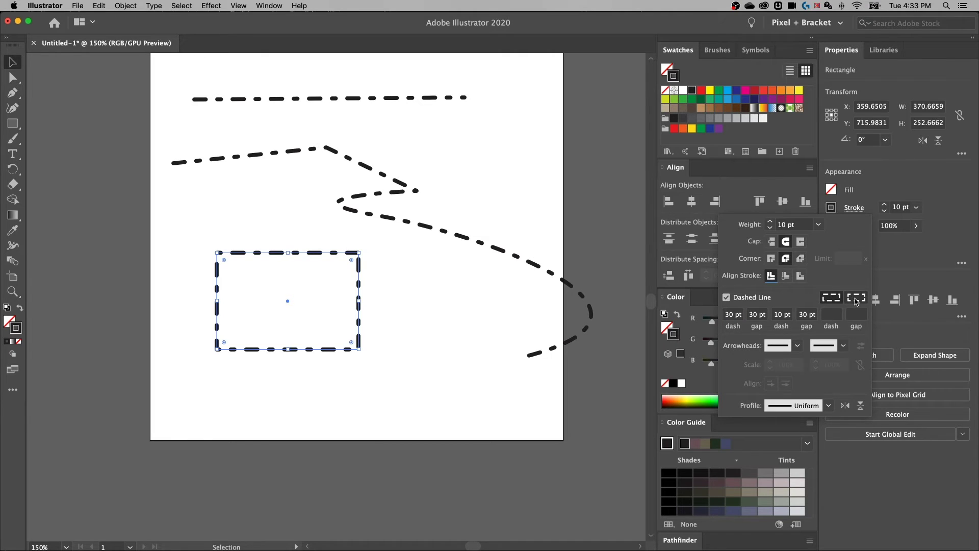
Align the rectangle's dashes to its corners and path ends, then reselect the rectangle.
click(856, 300)
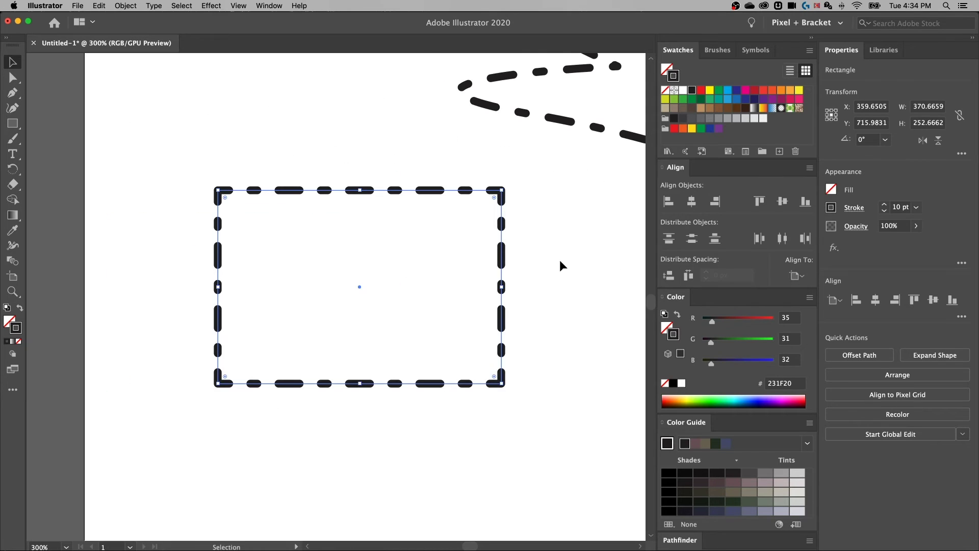
drag(559, 259, 454, 321)
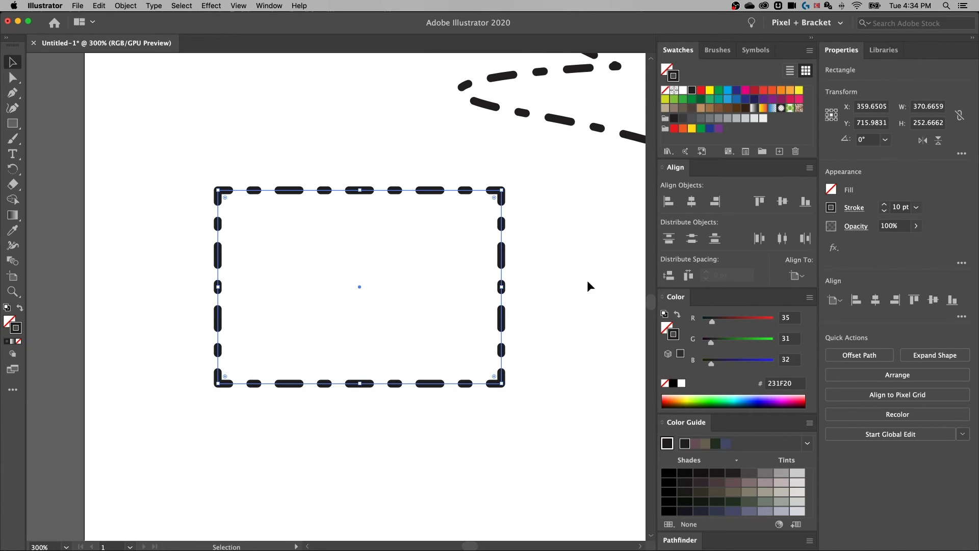
Set the rectangle's first gap to 15 pt and its first dash to 50 pt.
click(859, 206)
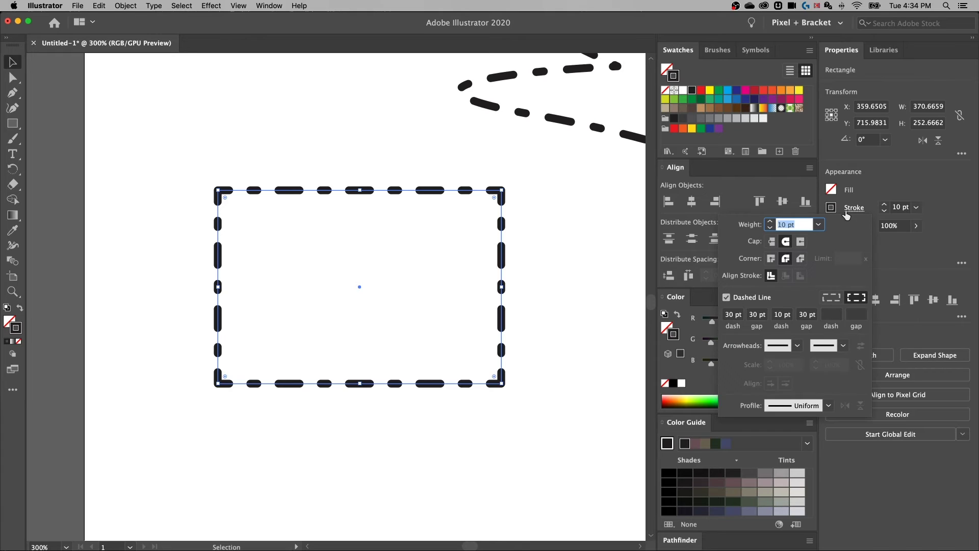
click(761, 315)
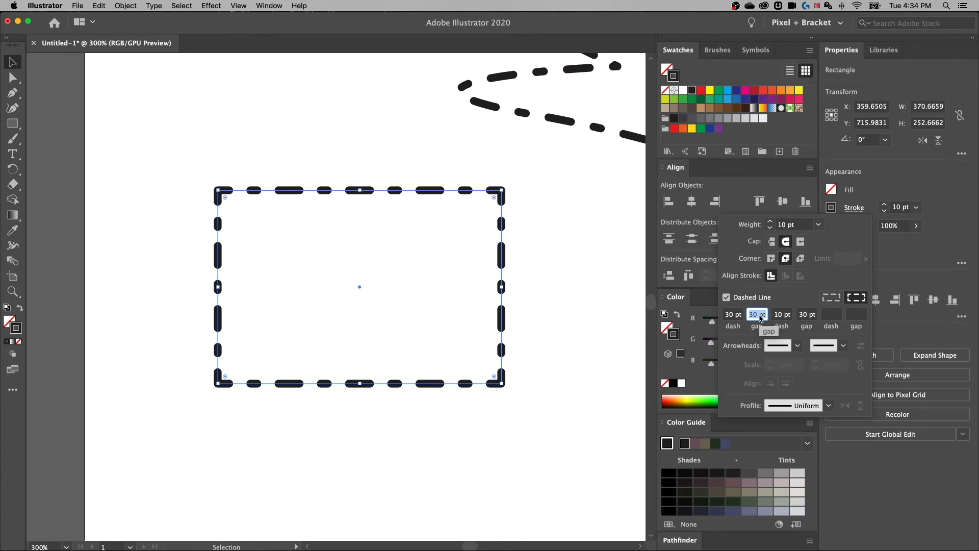
text(15)
click(777, 316)
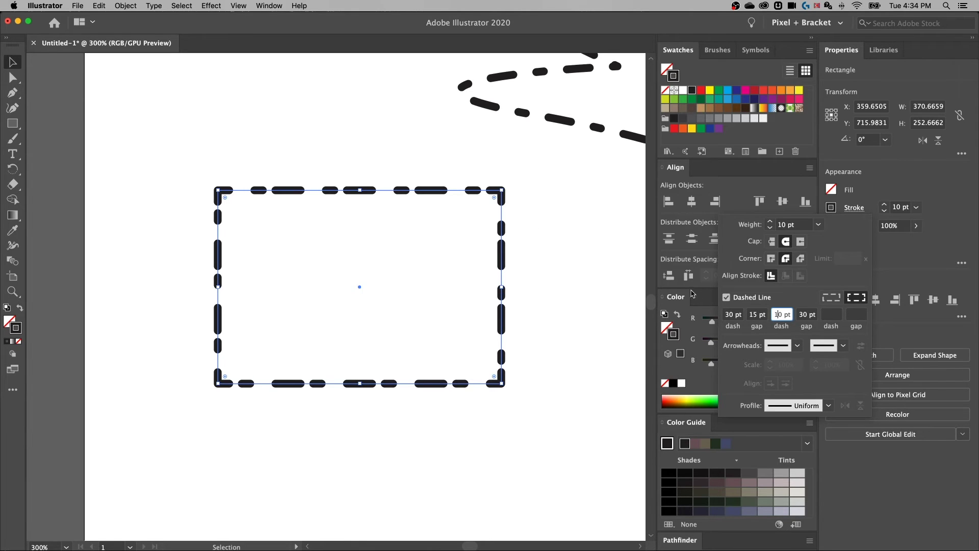
click(730, 317)
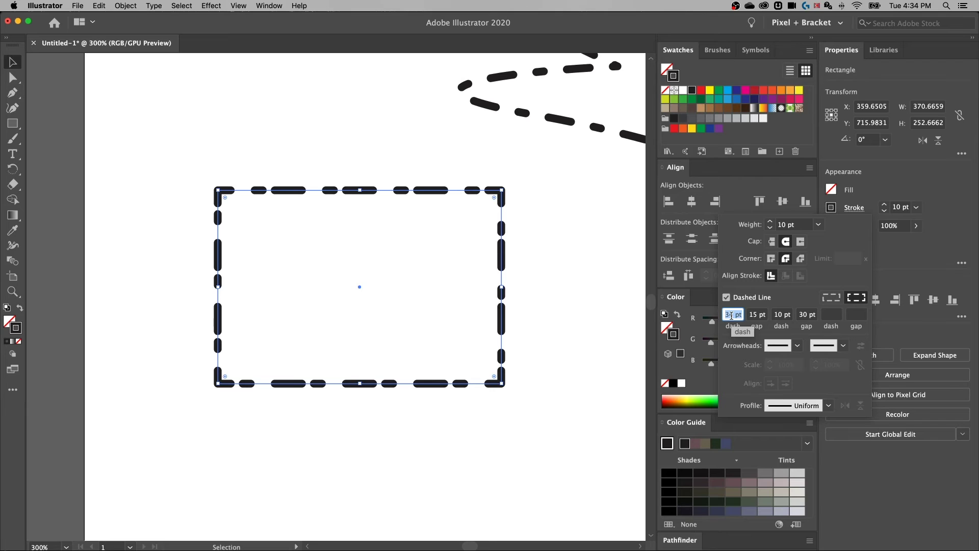
key(shift+Up)
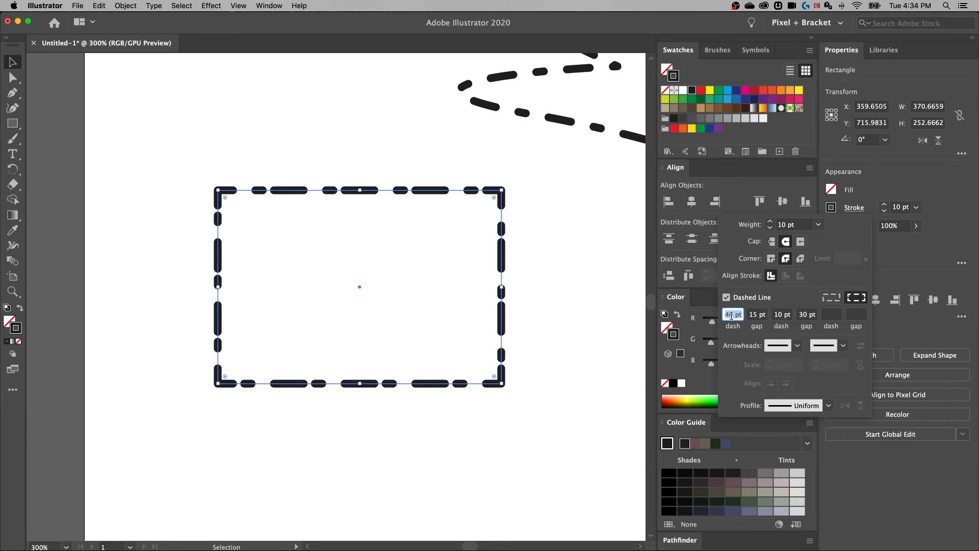
key(shift+Down)
key(shift+Up)
key(shift+Up)
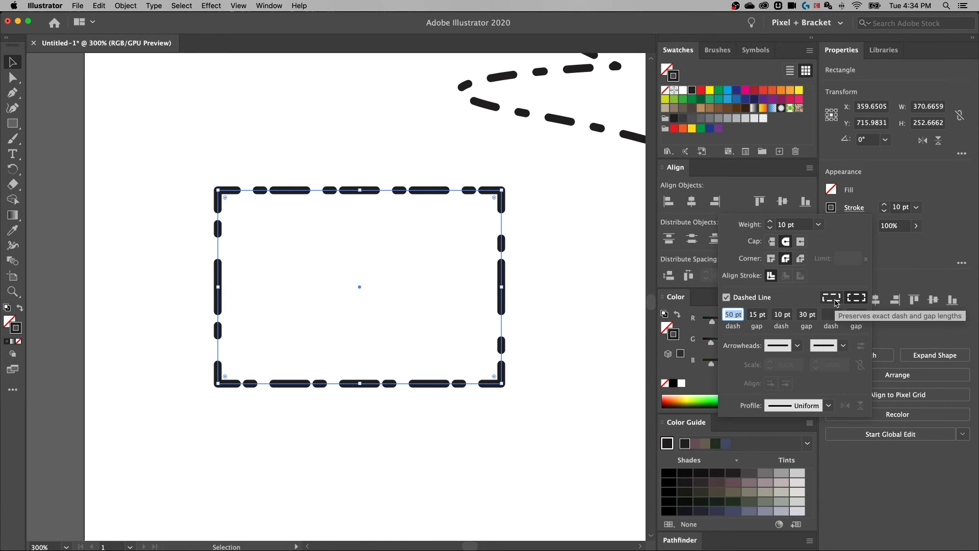
Preview exact dash and gap lengths, then return to corner-aligned dashes.
click(831, 298)
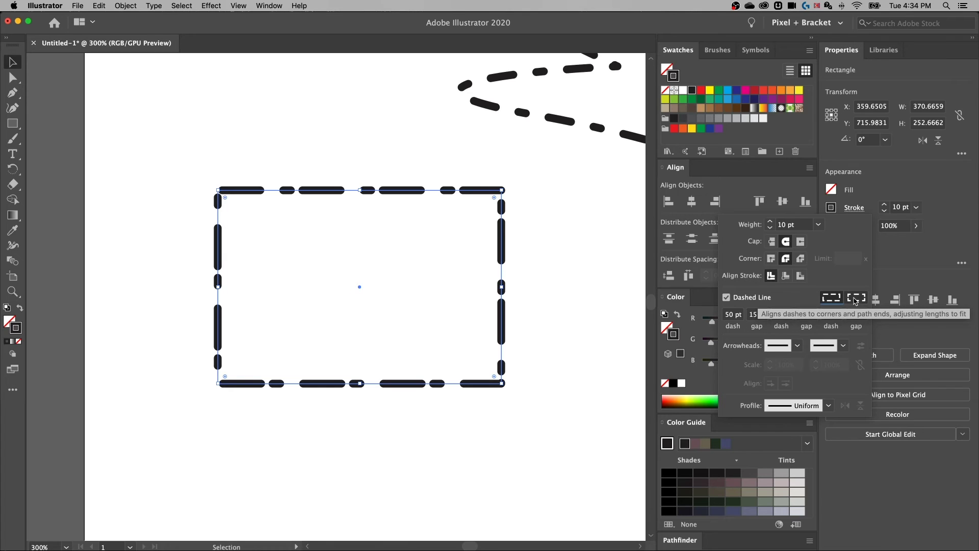
click(855, 301)
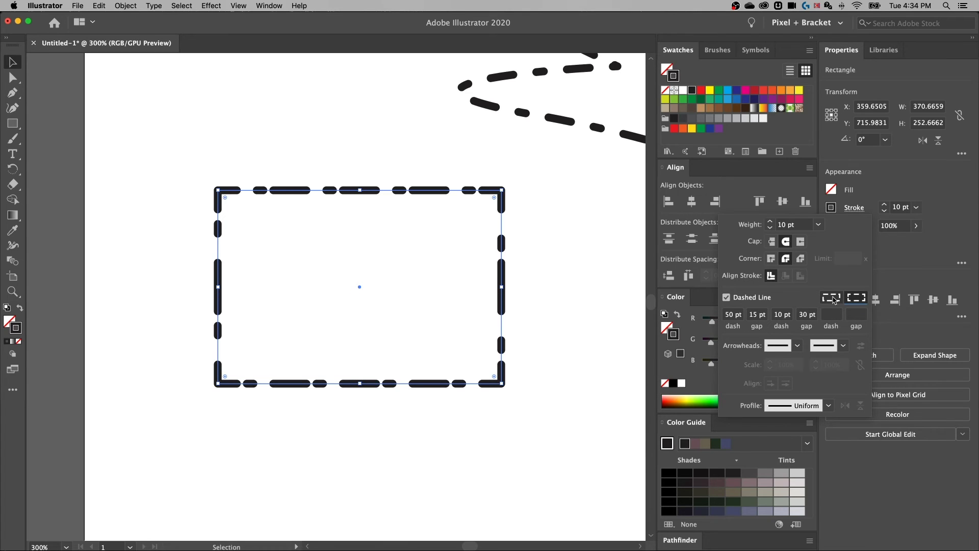